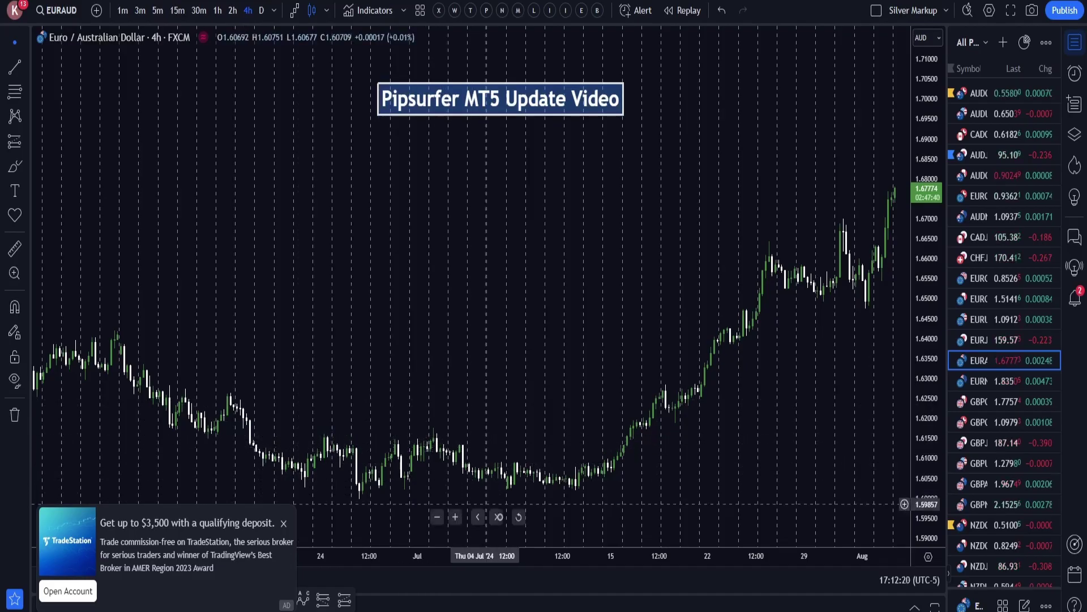
# Place a down-arrow icon at about 1.6101 above the 11 July 2024 08:00 candle
pyautogui.click(26, 216)
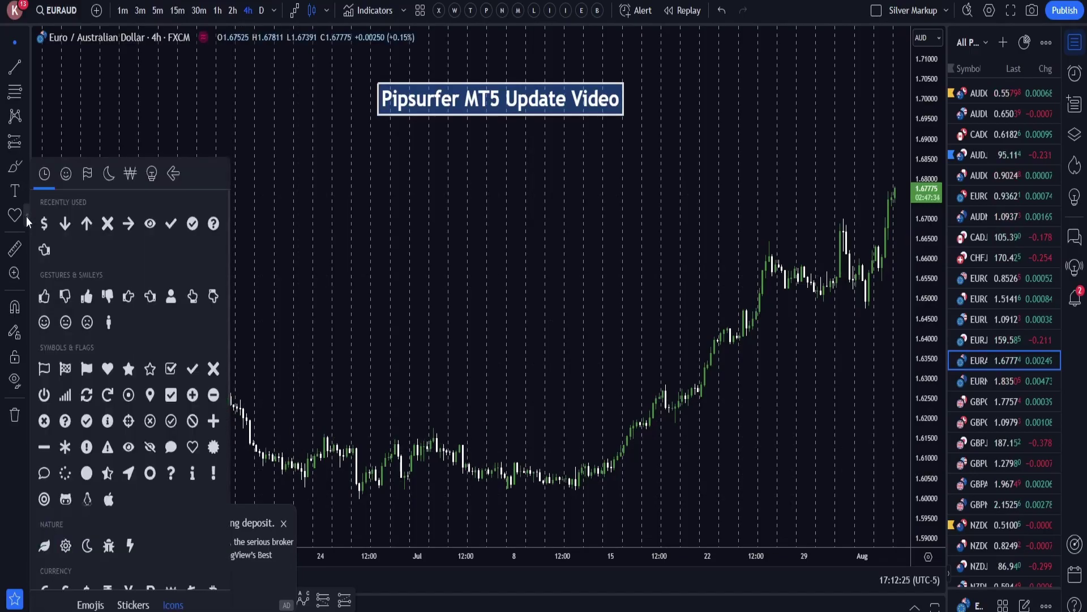
pyautogui.click(65, 226)
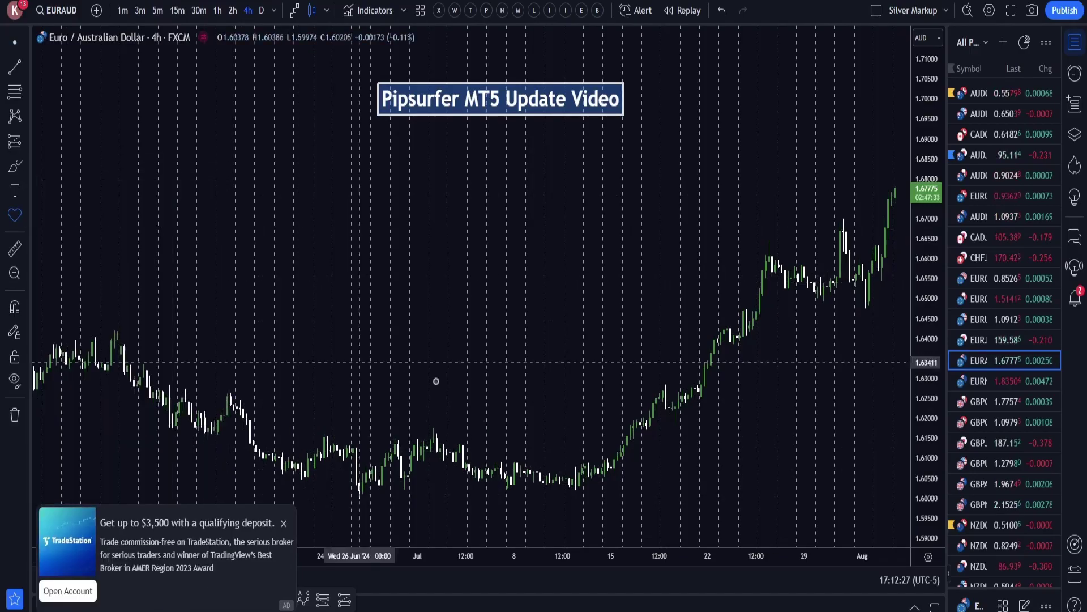
pyautogui.click(579, 458)
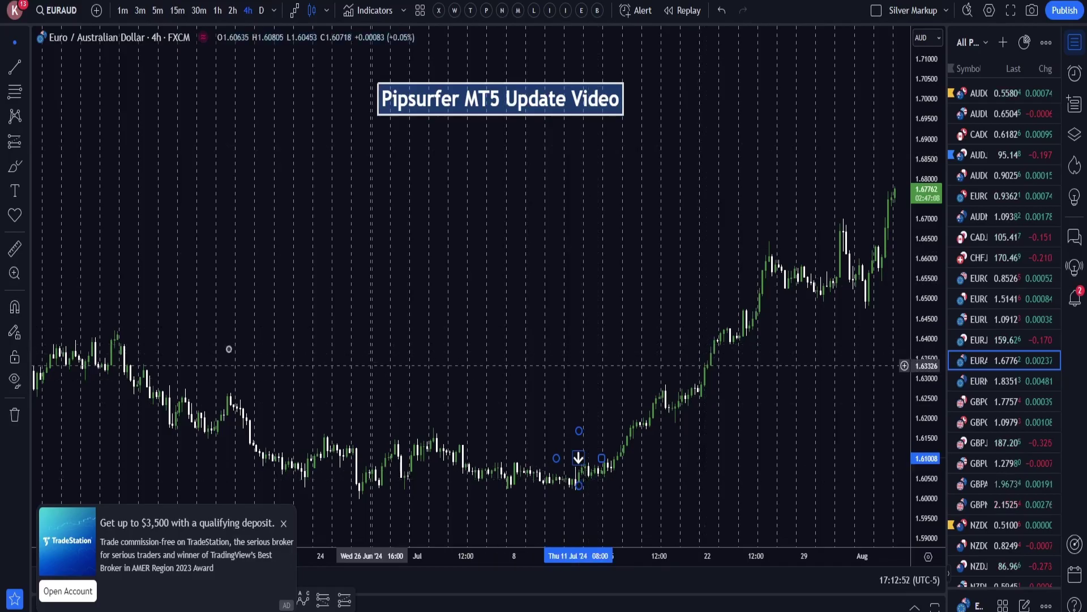
# Draw a horizontal line at about 1.6132, just above the arrow icon, and colour it red
pyautogui.click(26, 70)
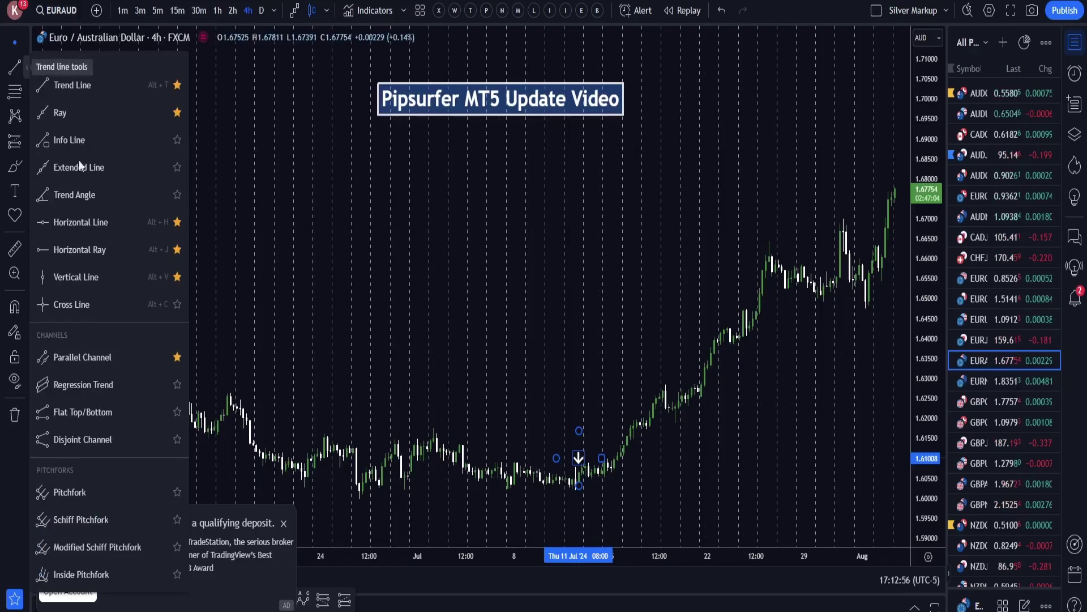
pyautogui.click(77, 222)
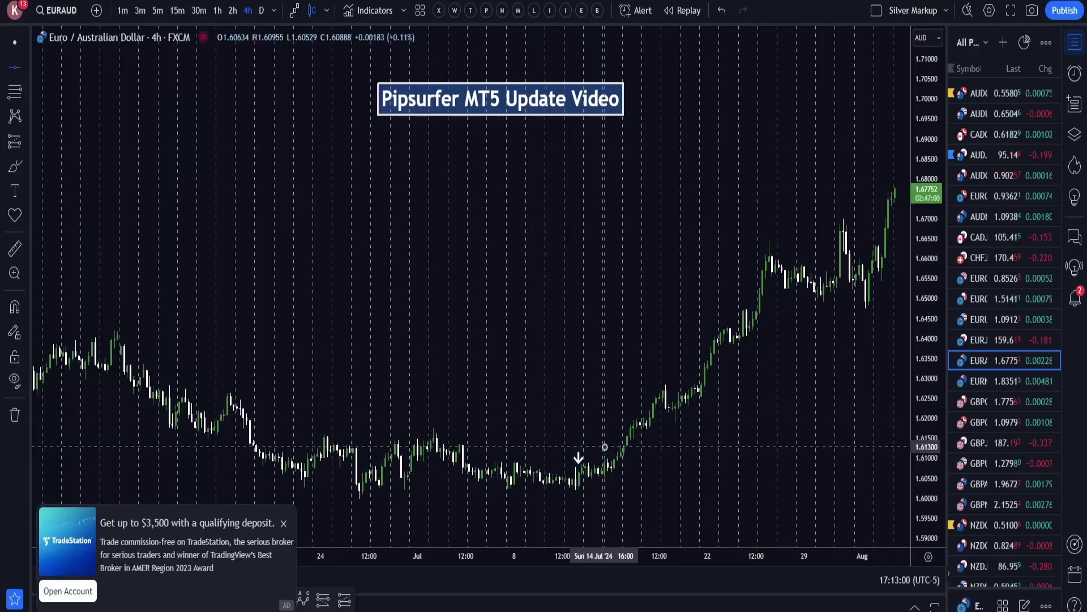
pyautogui.click(604, 446)
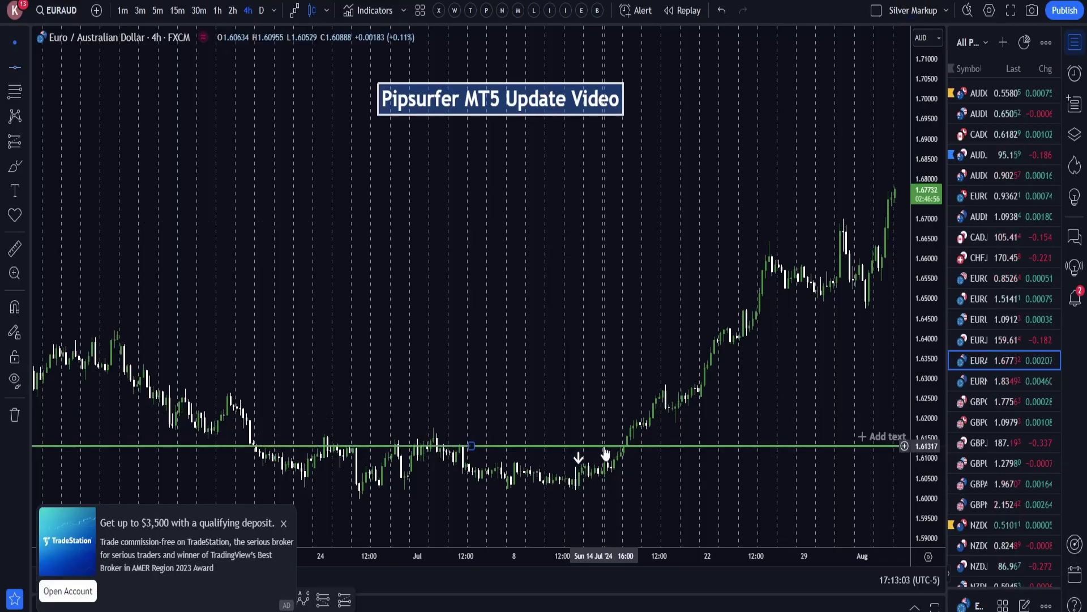
pyautogui.doubleClick(604, 447)
pyautogui.click(491, 299)
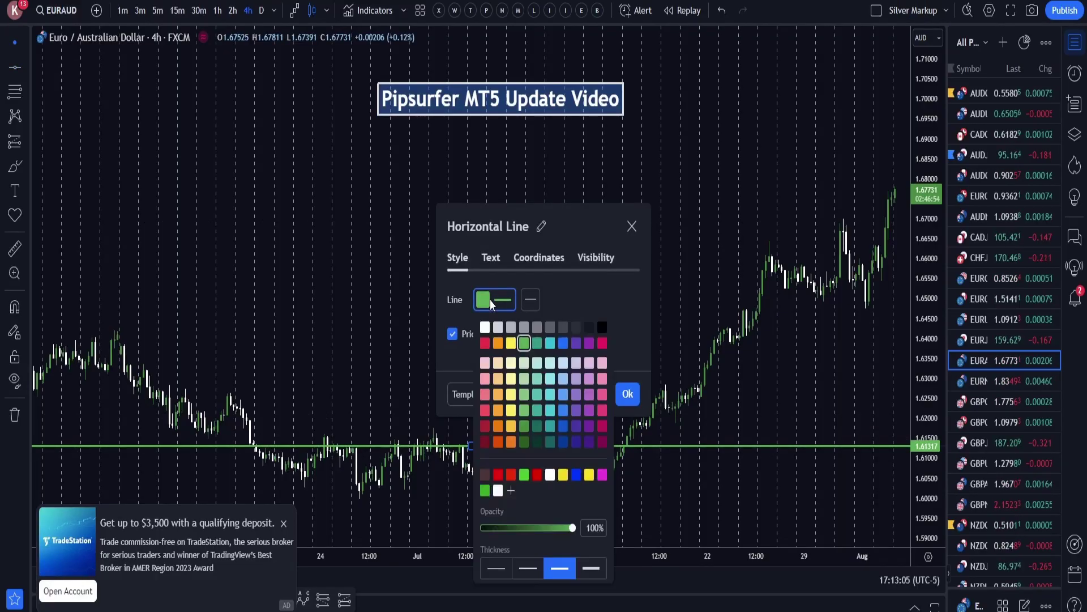
pyautogui.click(513, 476)
pyautogui.click(324, 379)
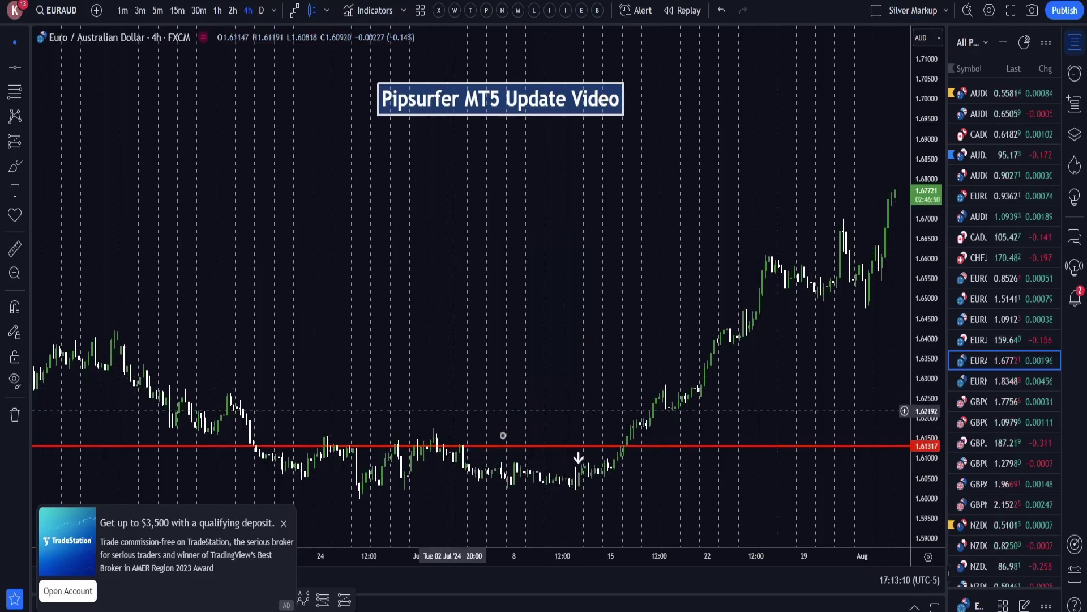
# Add two more red horizontal lines at about 1.6236 and 1.6070, and move the middle line to about 1.6140
pyautogui.click(505, 452)
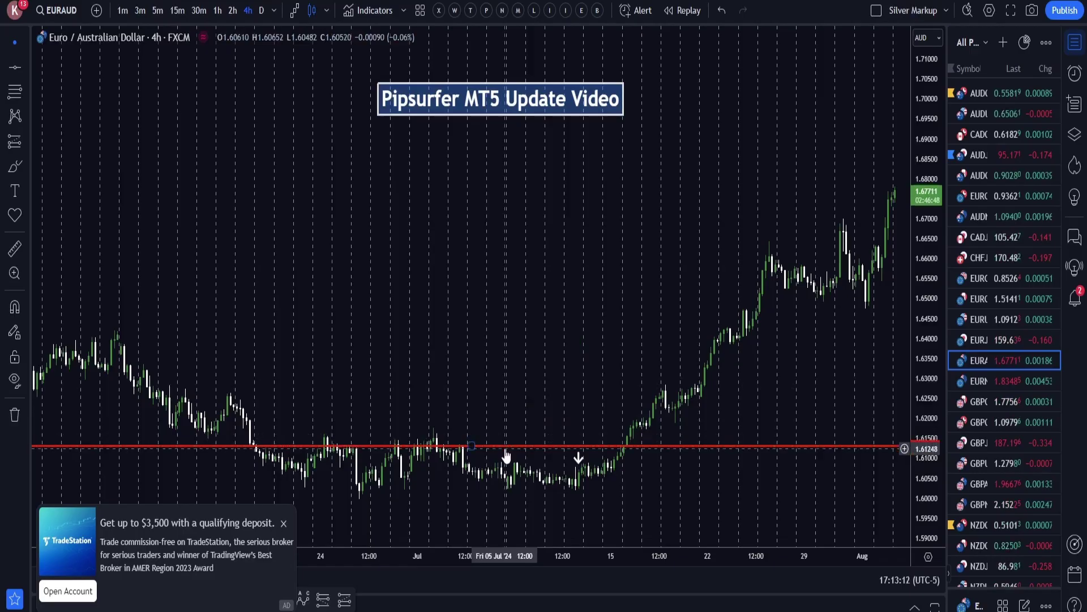
pyautogui.moveTo(506, 456); pyautogui.dragTo(509, 412)
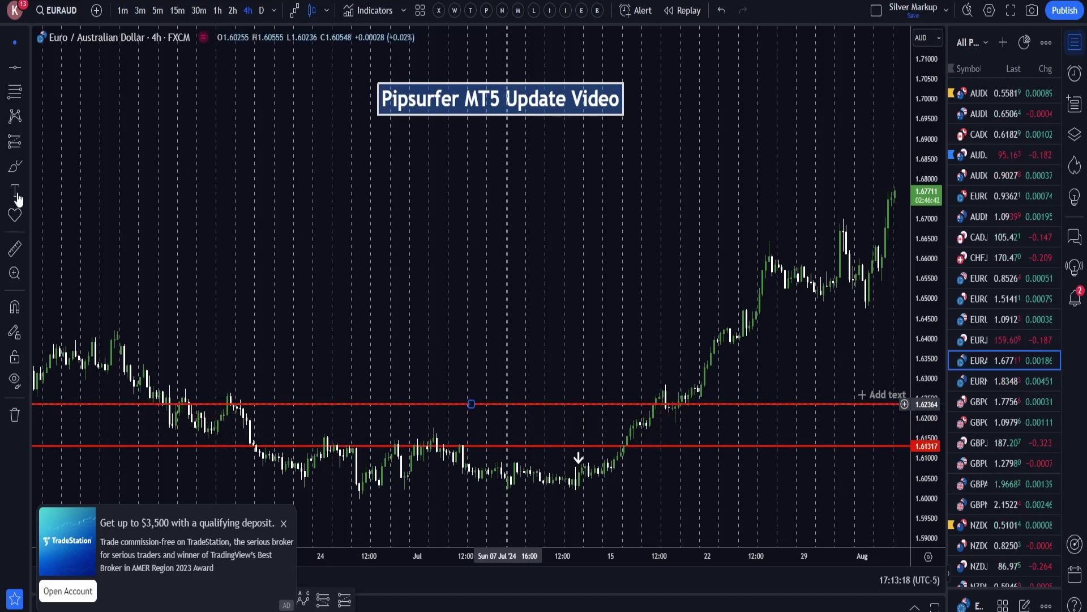
pyautogui.click(577, 471)
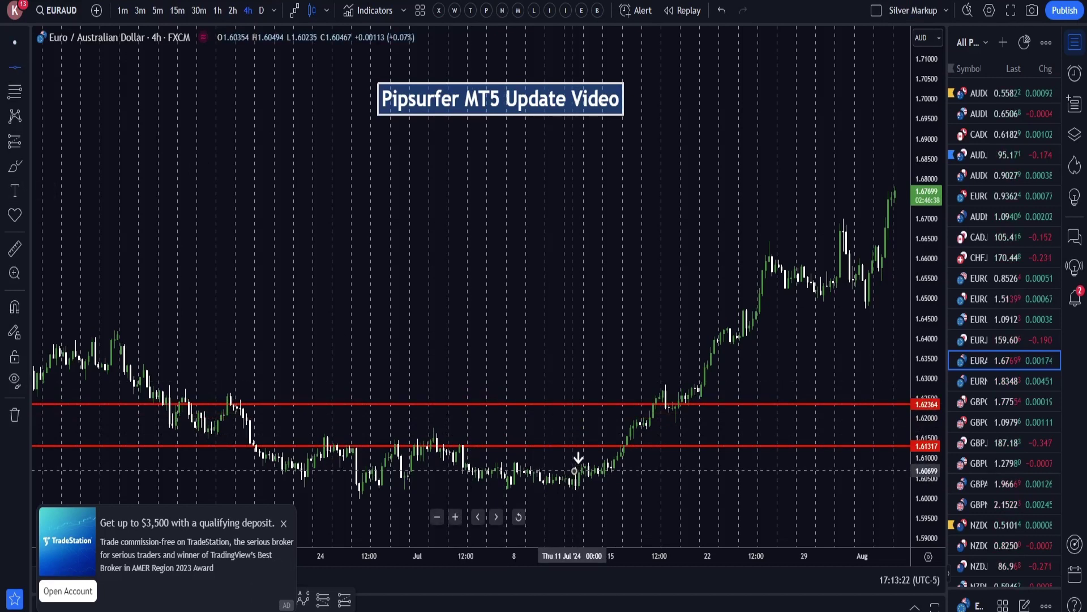
pyautogui.hotkey('alt', 'h')
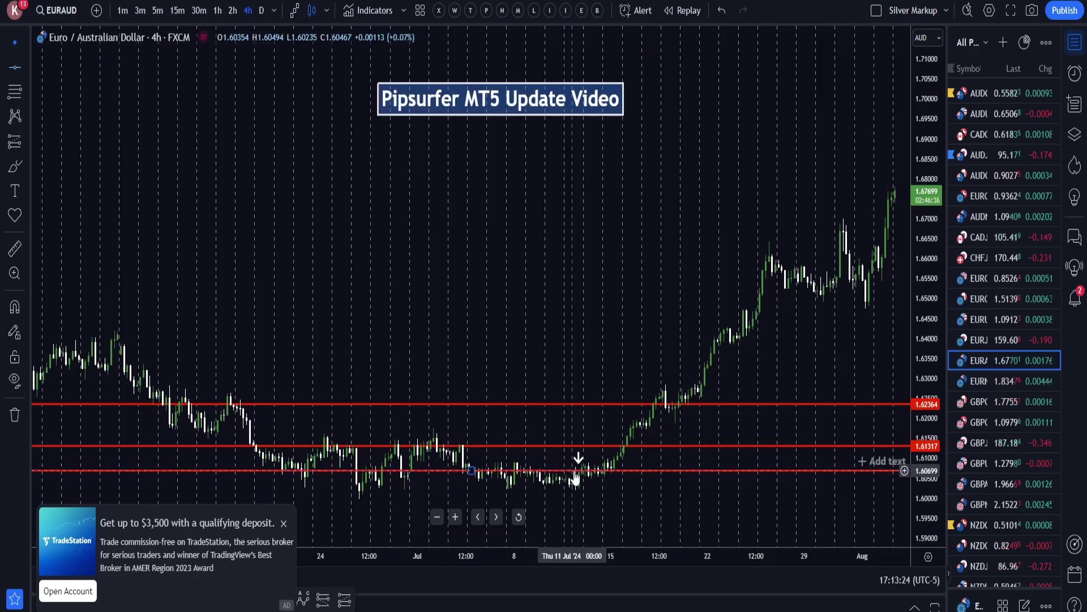
pyautogui.moveTo(577, 479); pyautogui.dragTo(602, 437)
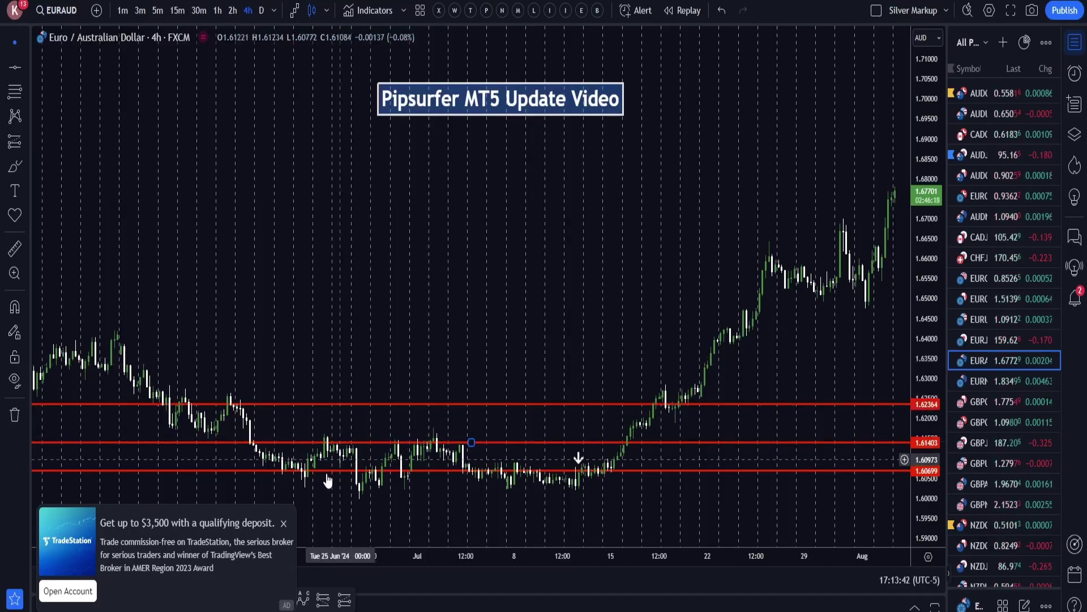
# Dismiss the advertisement banner and add a green horizontal line at about 1.6269, above the highest red line
pyautogui.click(284, 524)
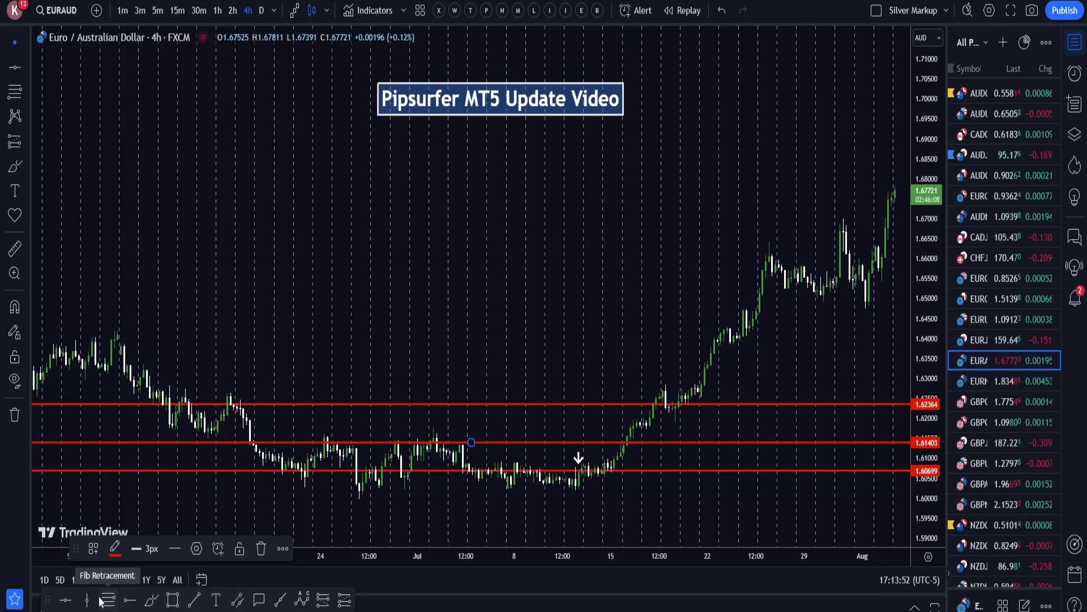
pyautogui.click(14, 67)
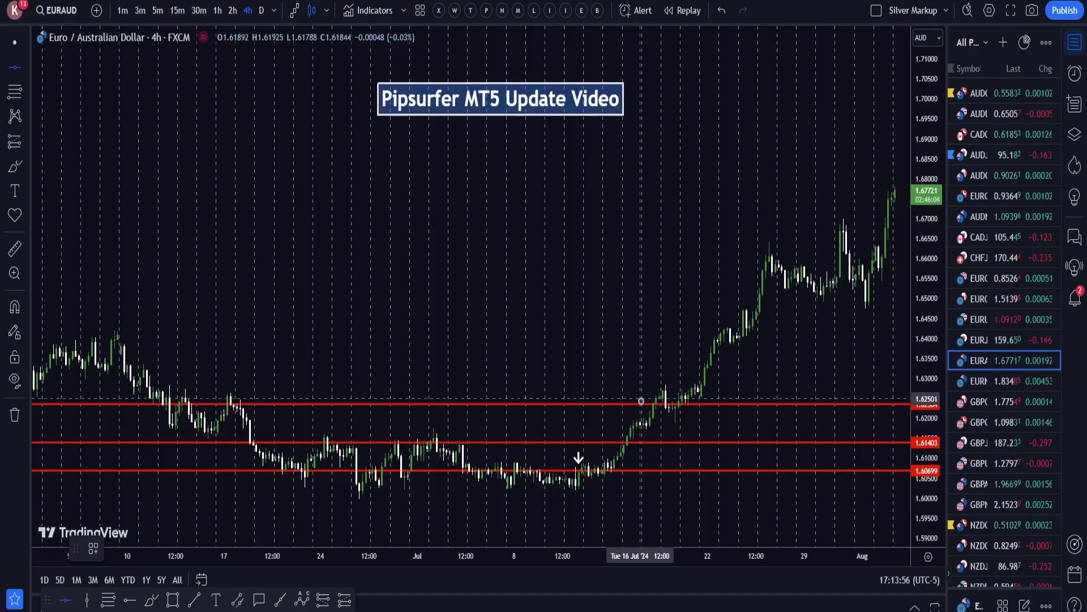
pyautogui.click(641, 402)
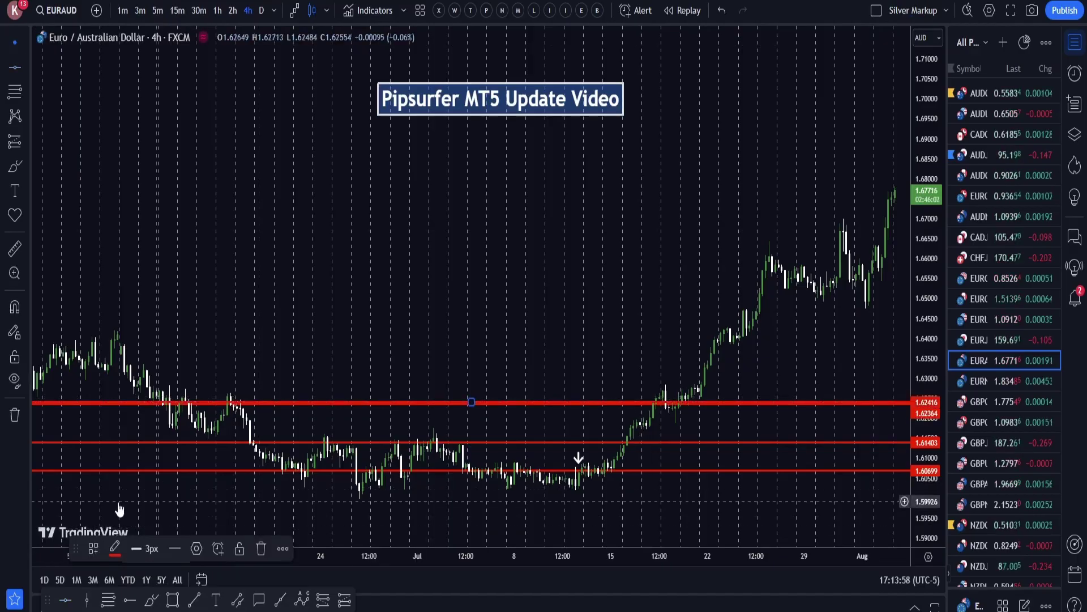
pyautogui.click(115, 550)
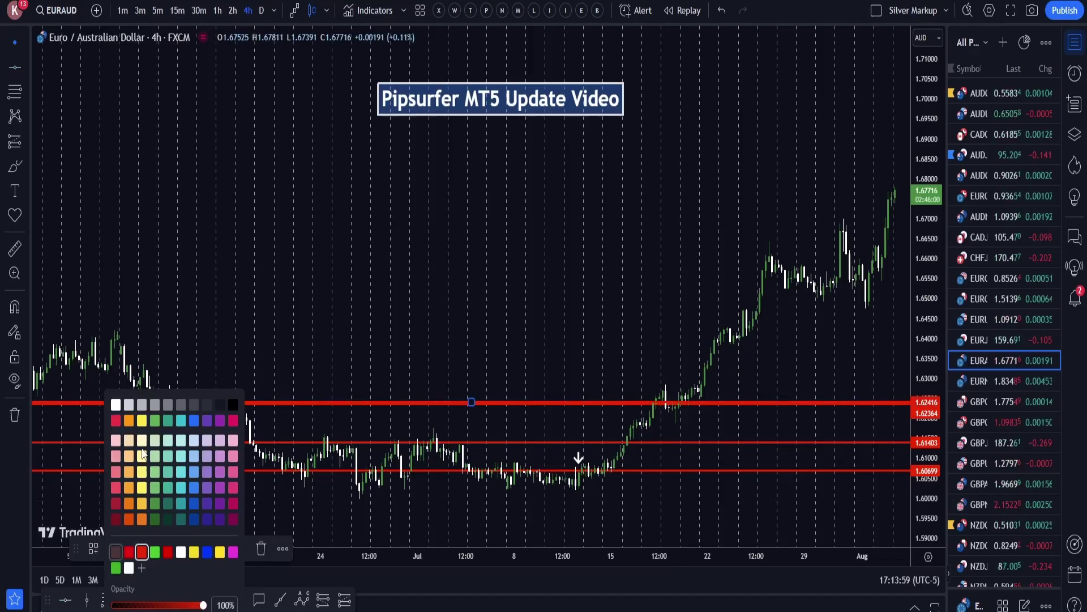
pyautogui.click(155, 421)
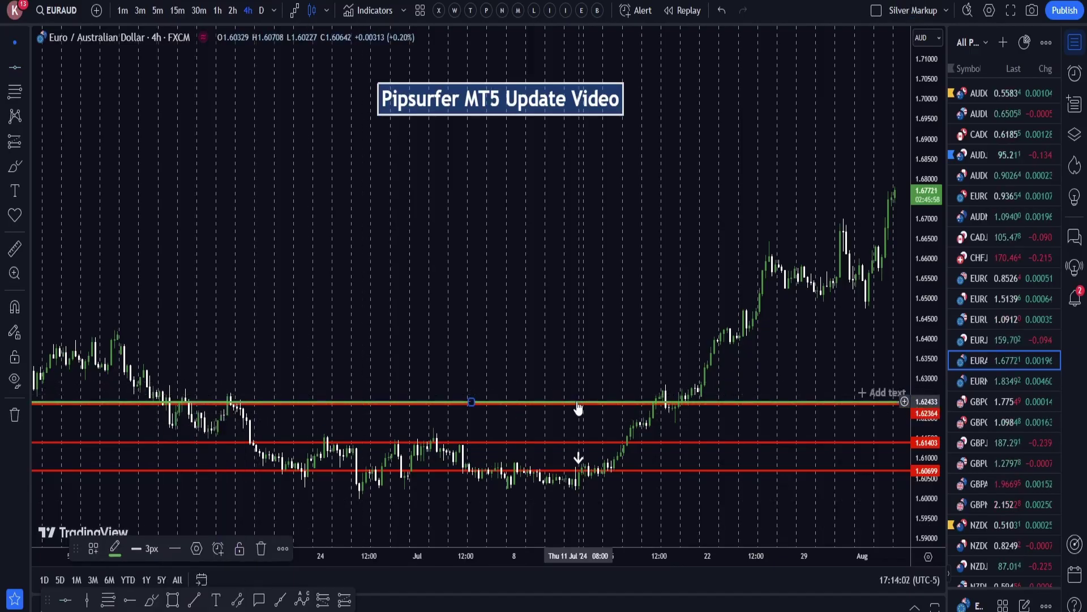
pyautogui.moveTo(577, 408)
pyautogui.mouseDown()
pyautogui.moveTo(568, 384)
pyautogui.moveTo(574, 392)
pyautogui.mouseUp()
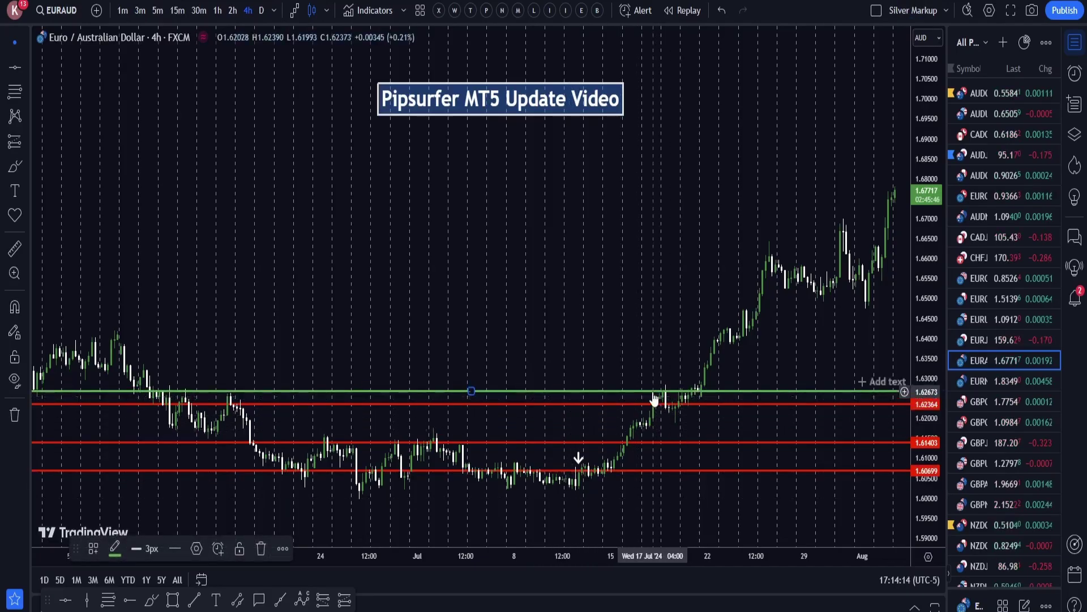
# Add three more green horizontal lines at about 1.6273, 1.6331 and 1.6405
pyautogui.hotkey('alt', 'h')
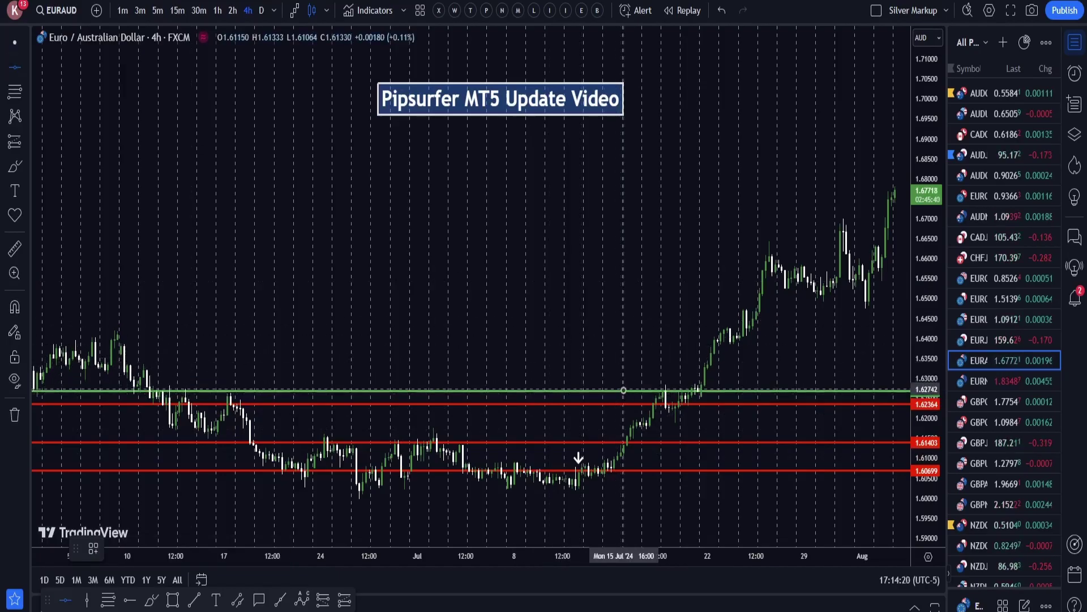
pyautogui.click(624, 391)
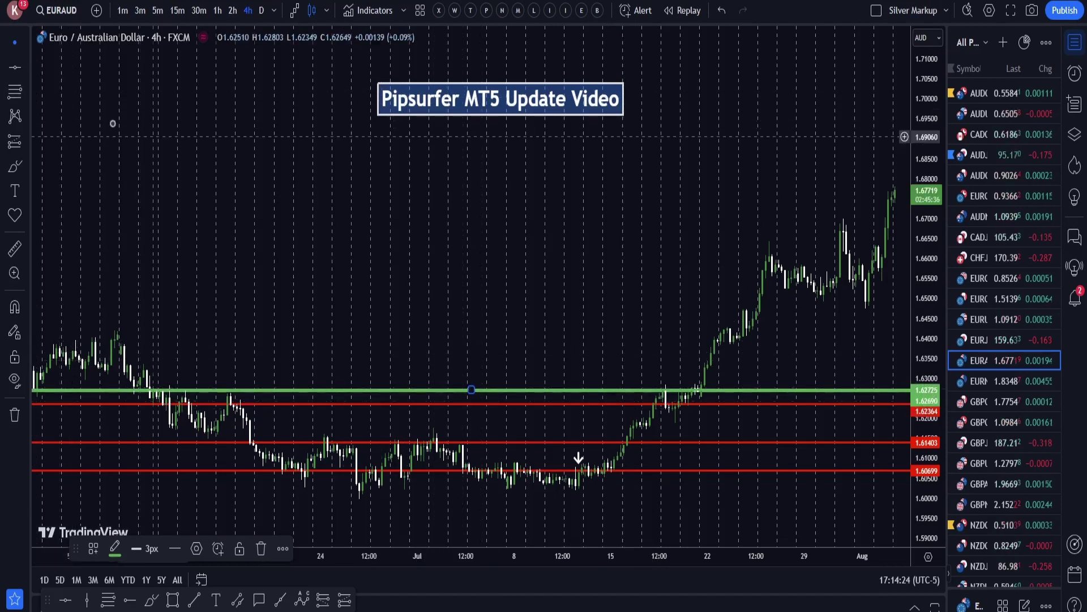
pyautogui.click(21, 69)
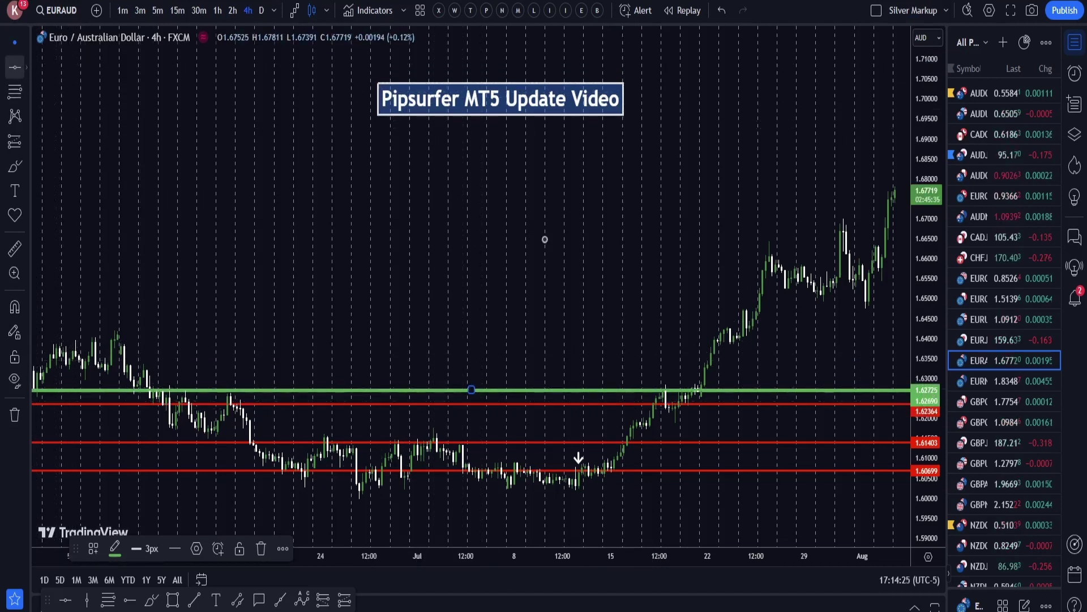
pyautogui.click(658, 367)
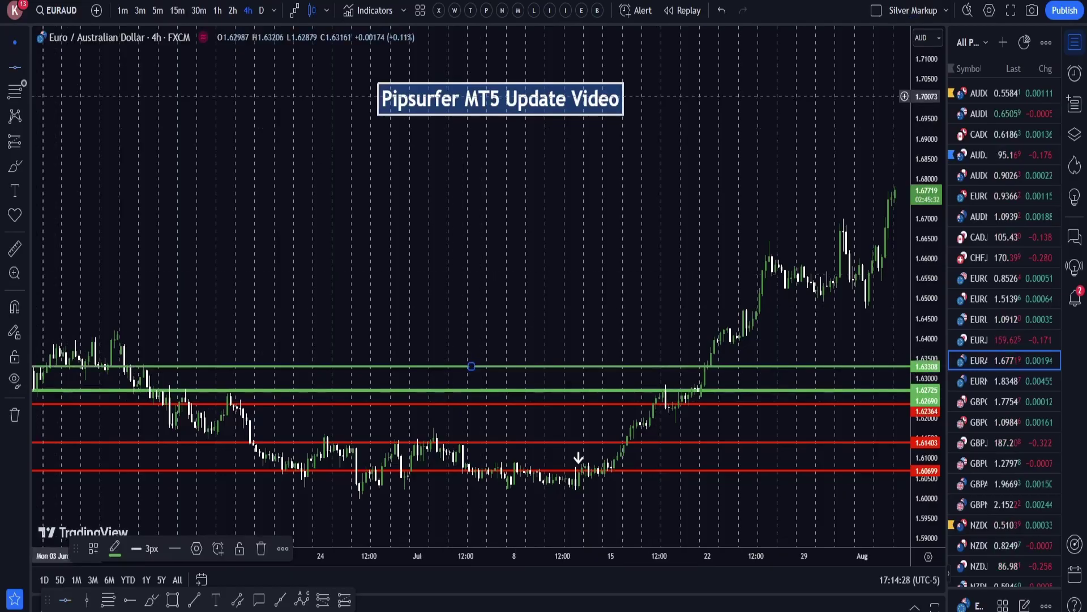
pyautogui.click(11, 73)
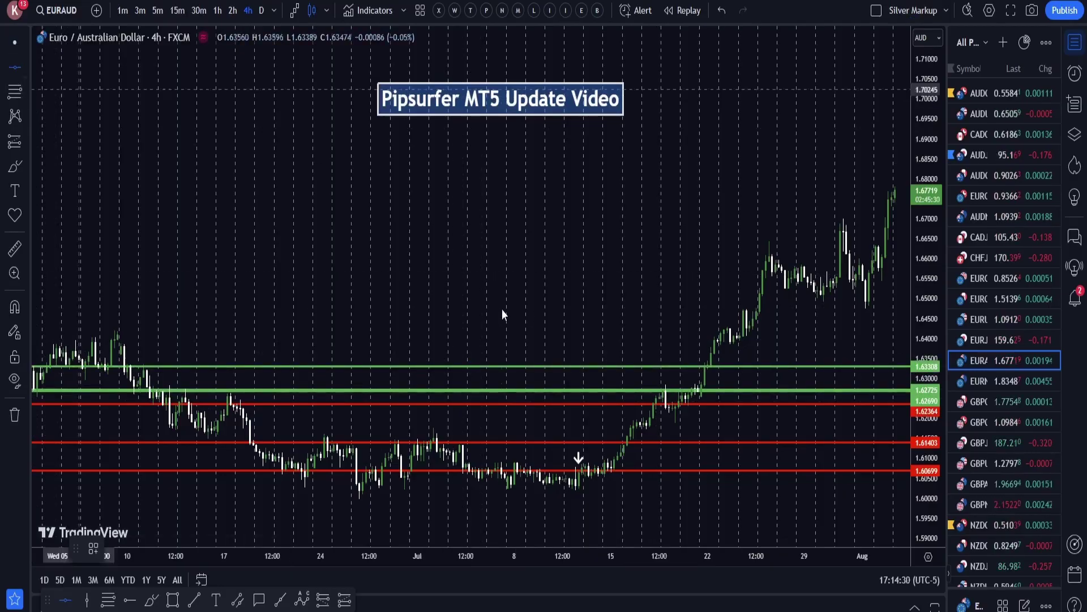
pyautogui.click(657, 337)
# Space out the three lower green lines by moving them to about 1.6242, 1.6285 and 1.6333
pyautogui.click(657, 390)
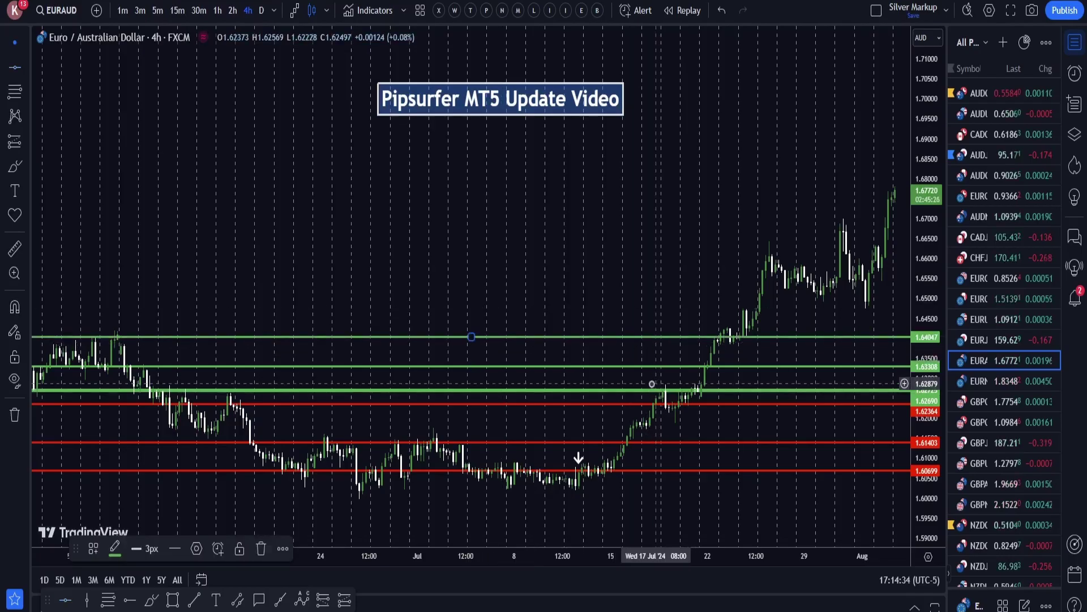
pyautogui.moveTo(650, 399); pyautogui.dragTo(648, 409)
pyautogui.click(644, 367)
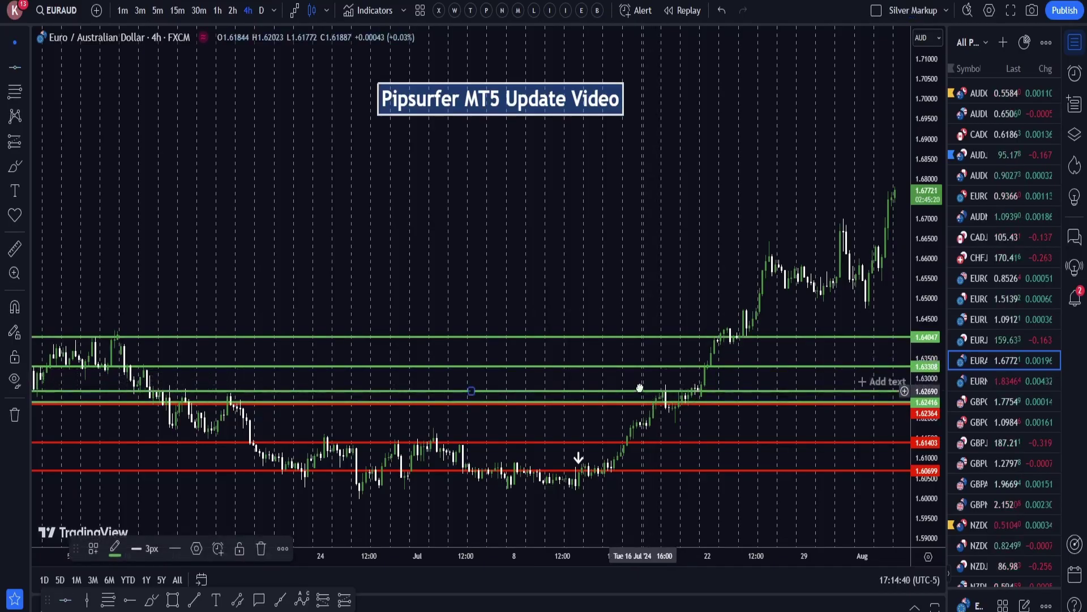
pyautogui.moveTo(639, 391); pyautogui.dragTo(639, 384)
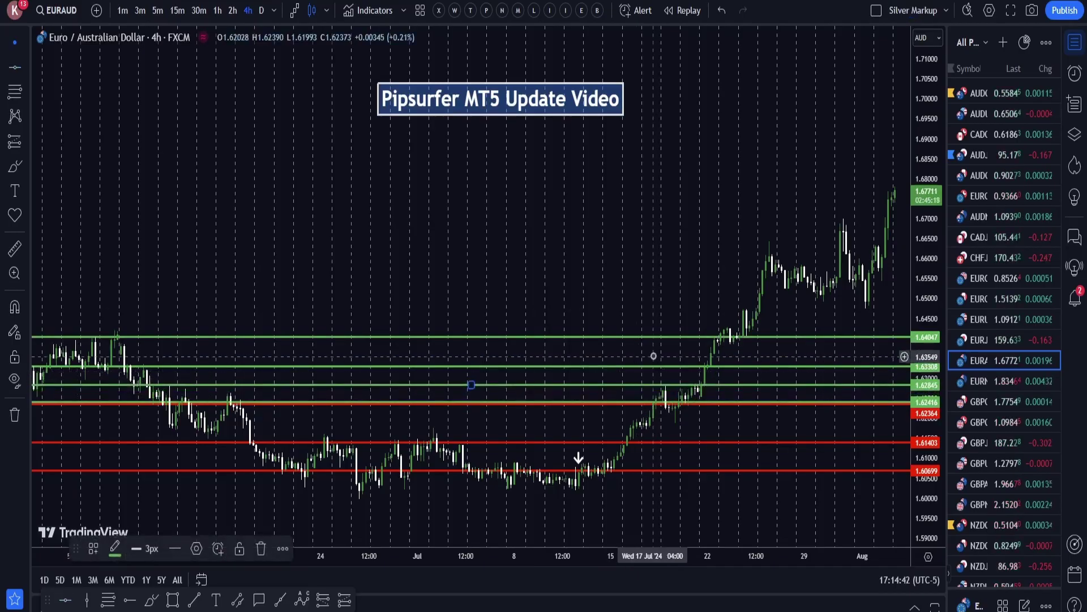
pyautogui.moveTo(656, 338); pyautogui.dragTo(650, 367)
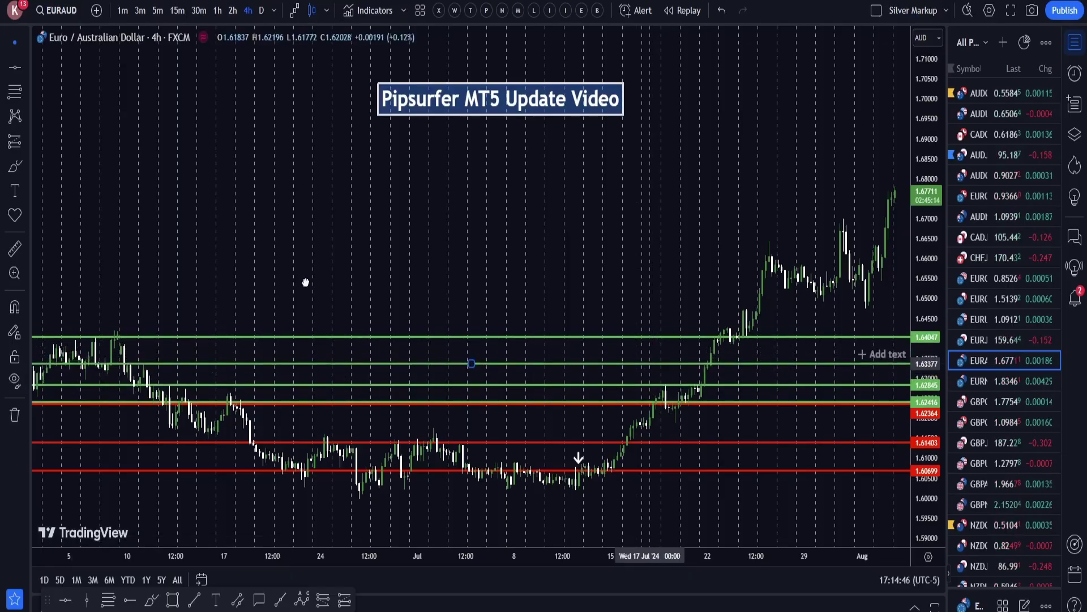
# Add a horizontal line at about 1.6353 between the two highest green lines and colour it red
pyautogui.click(23, 71)
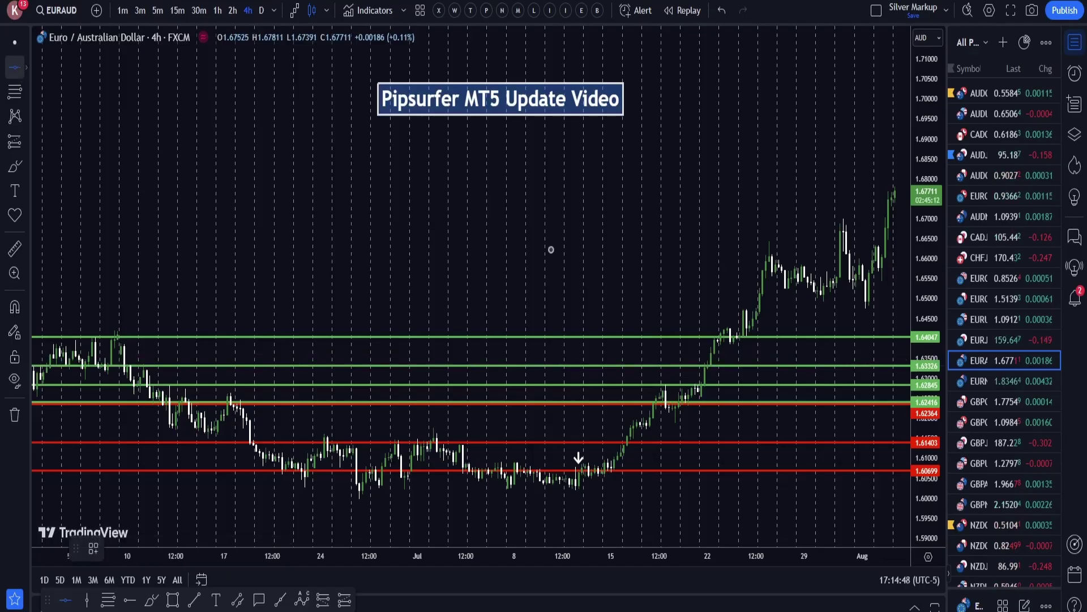
pyautogui.click(663, 358)
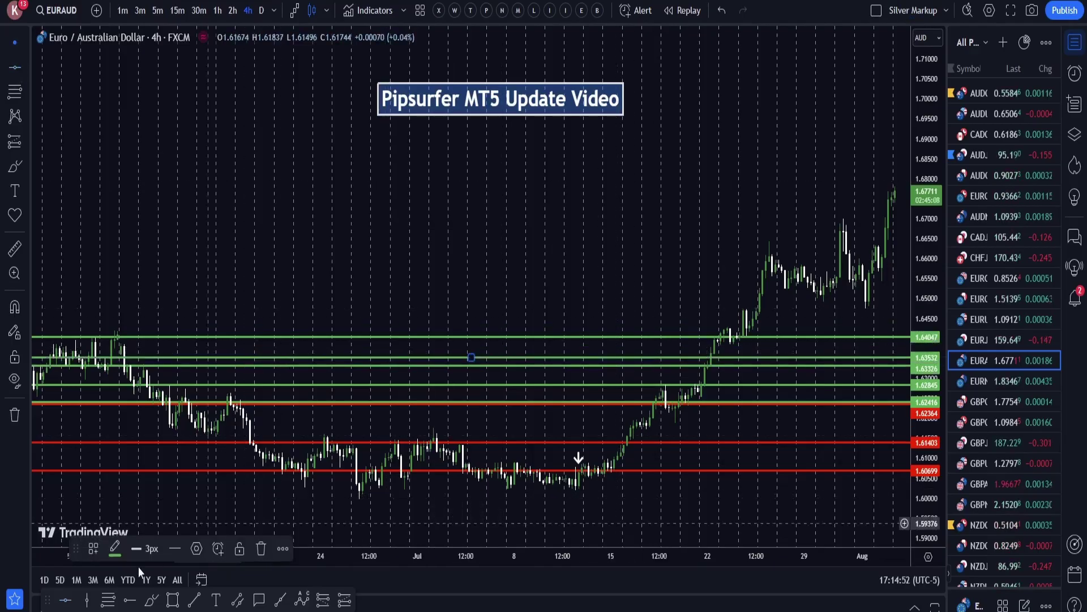
pyautogui.click(115, 549)
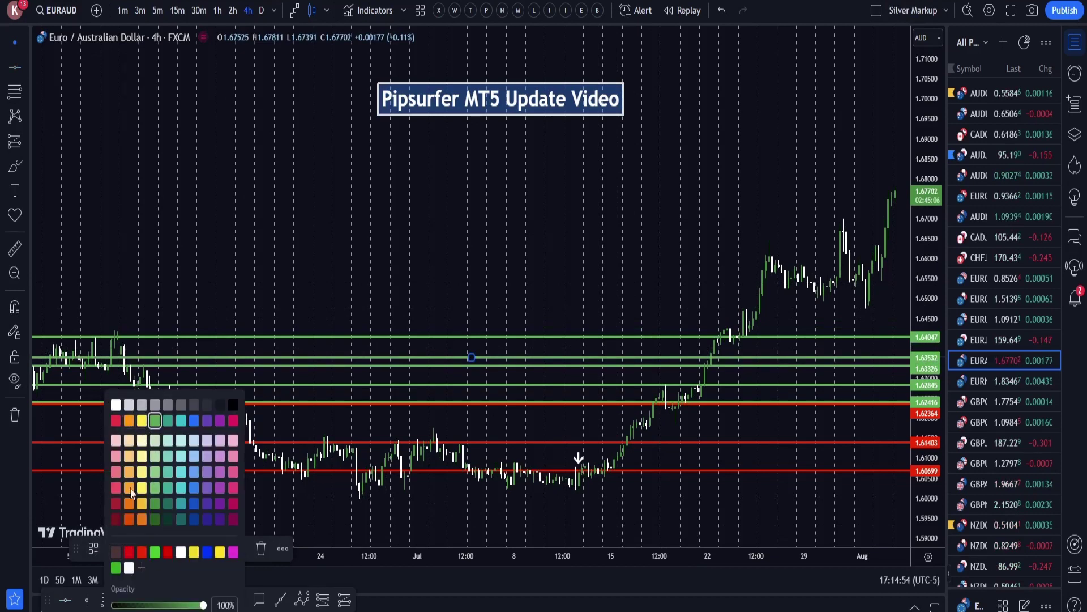
pyautogui.click(168, 553)
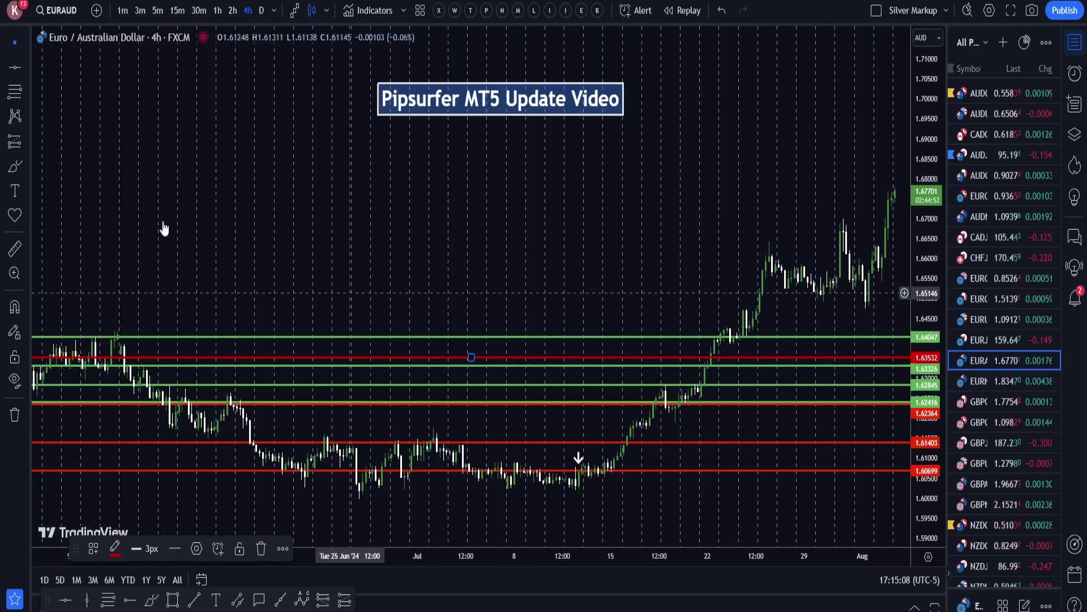
# Add another red horizontal line at about 1.6465, above the highest green line
pyautogui.click(9, 71)
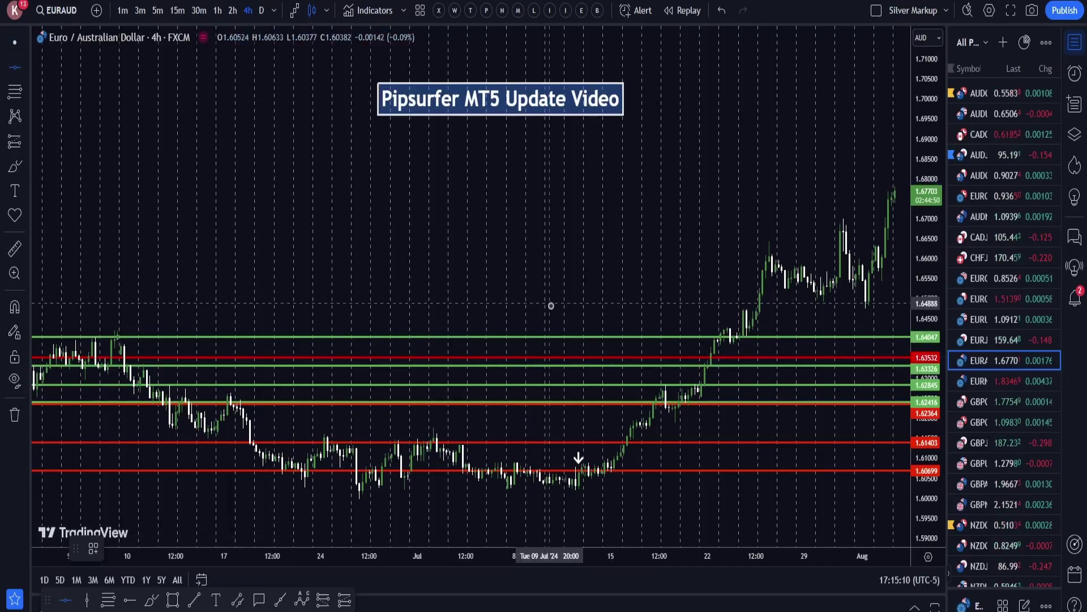
pyautogui.hotkey('alt', 'h')
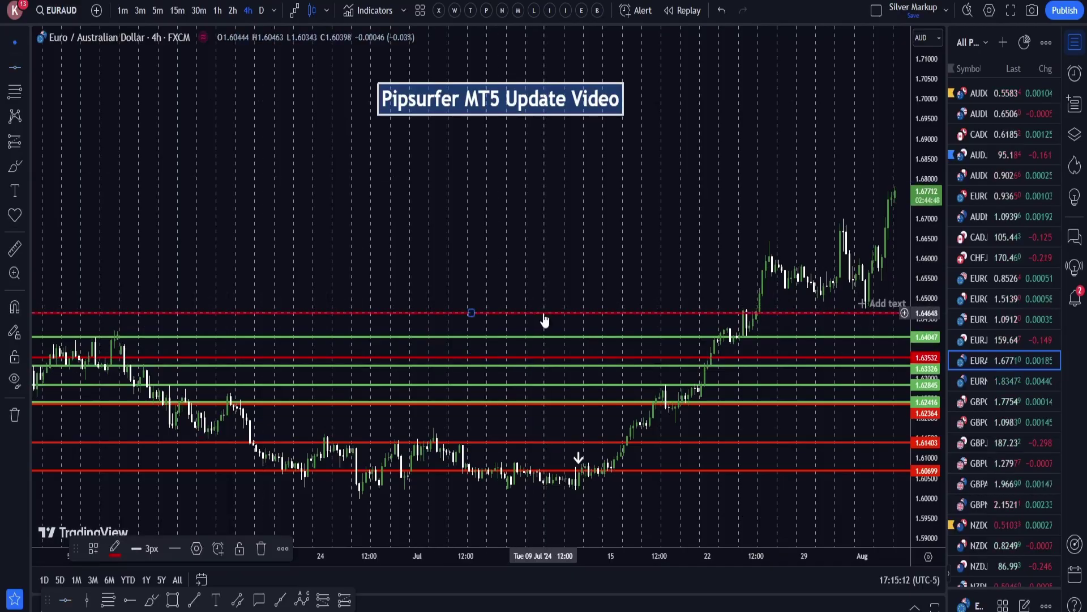
pyautogui.click(483, 320)
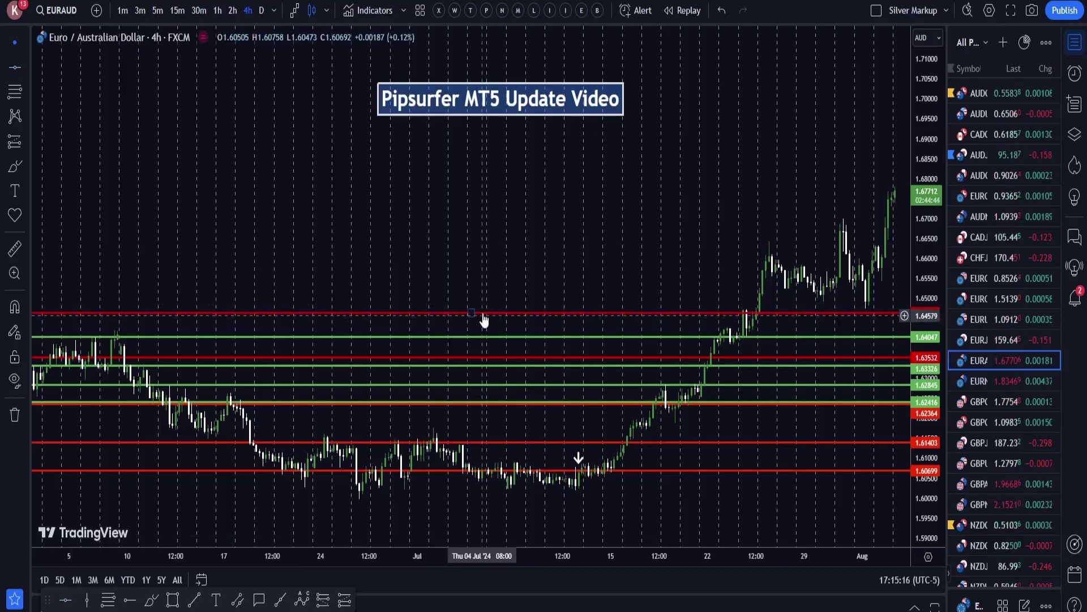
# Recolour the highest red horizontal line, at about 1.6465, to green
pyautogui.doubleClick(476, 313)
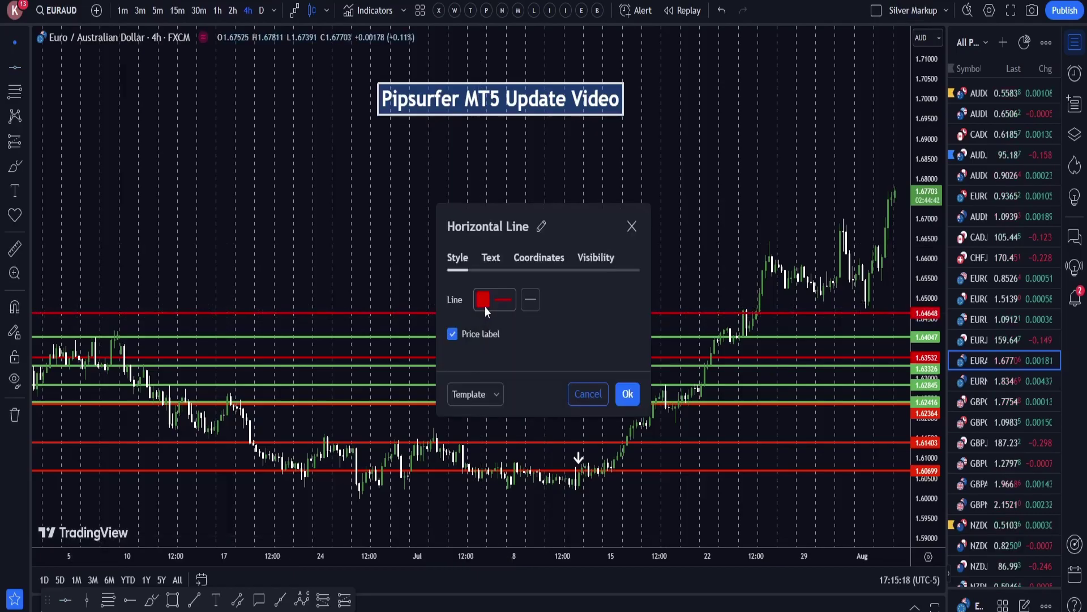
pyautogui.click(485, 306)
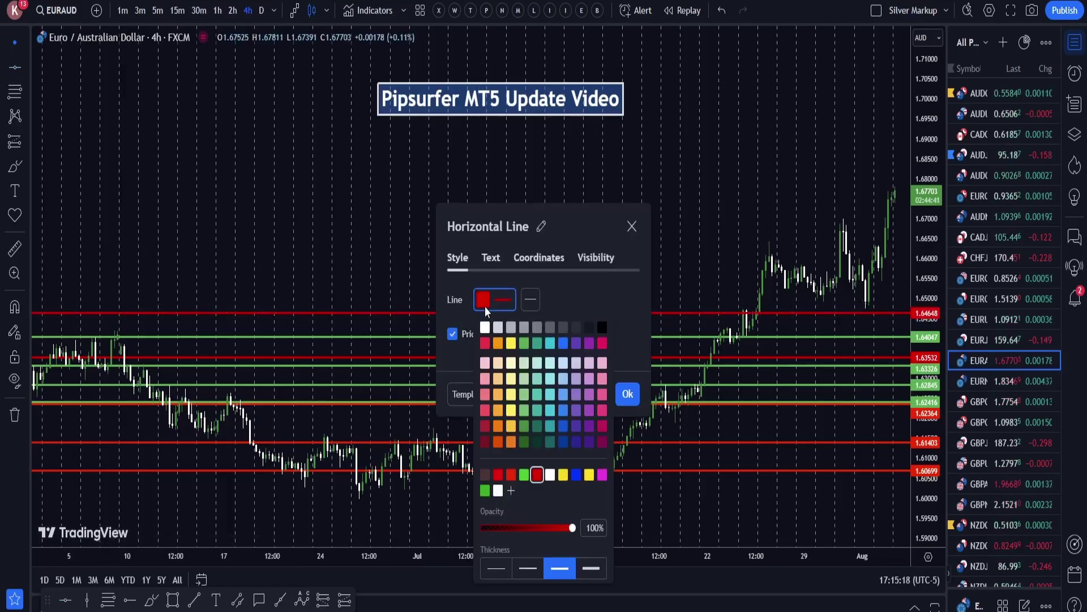
pyautogui.click(524, 475)
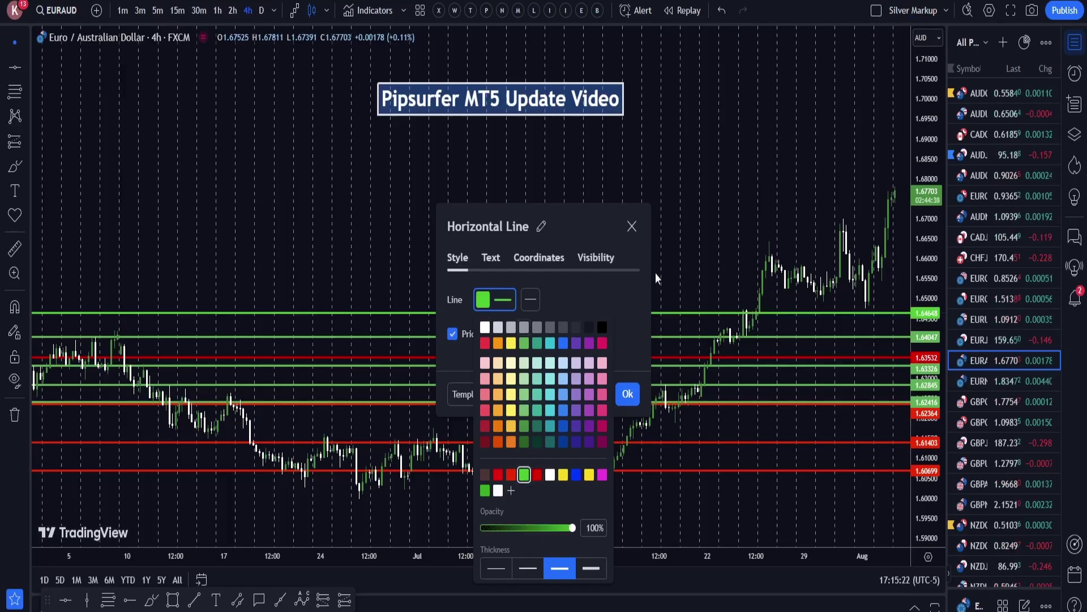
pyautogui.click(687, 247)
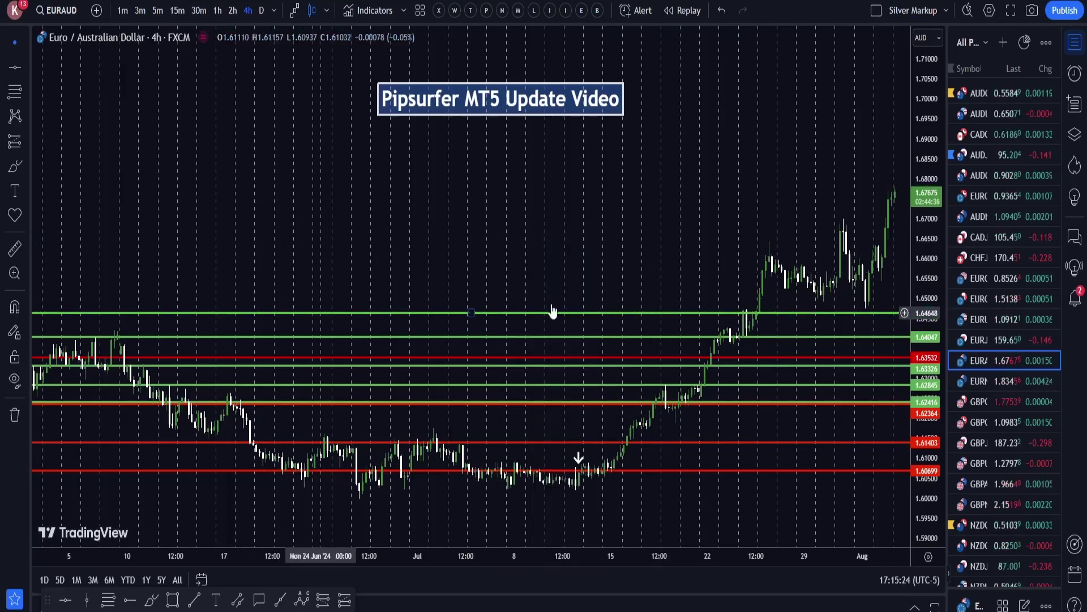
# Delete the four upper green horizontal lines, keeping only the lowest green one at about 1.6242
pyautogui.click(676, 379)
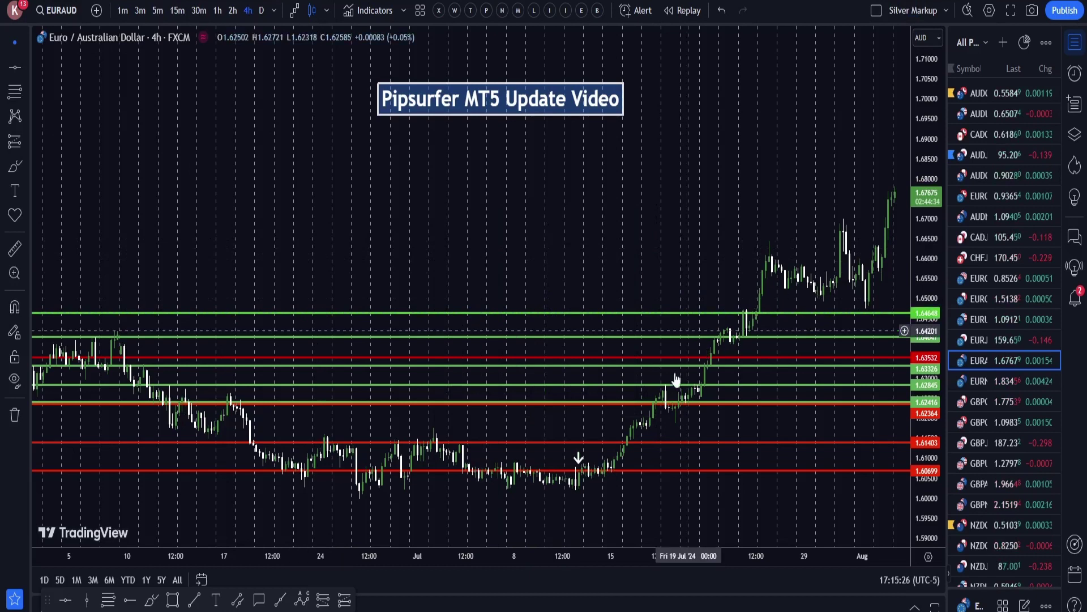
pyautogui.click(690, 385)
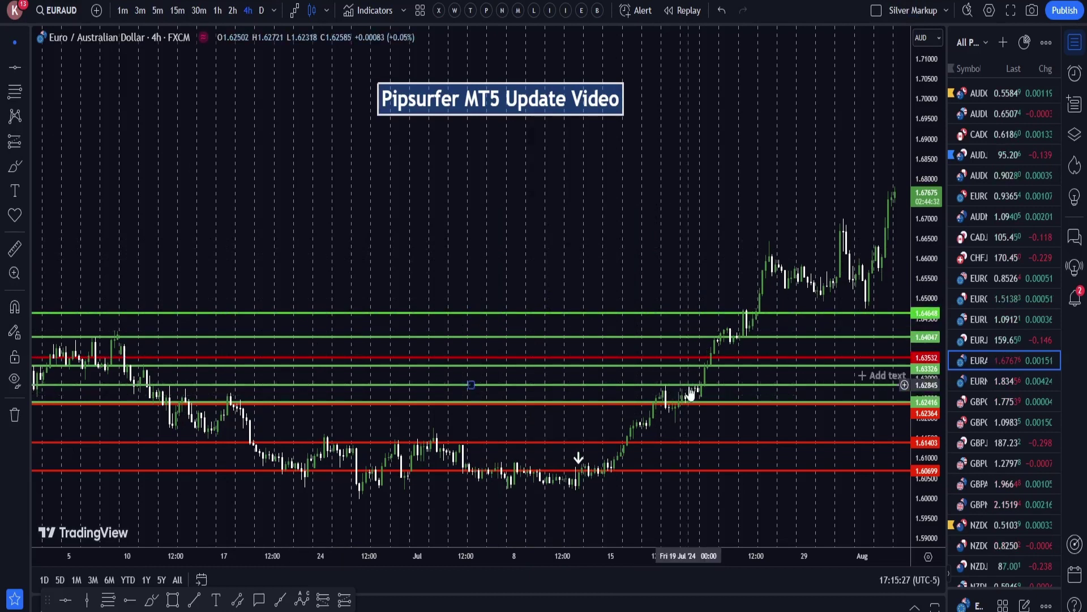
pyautogui.moveTo(690, 392); pyautogui.dragTo(667, 347)
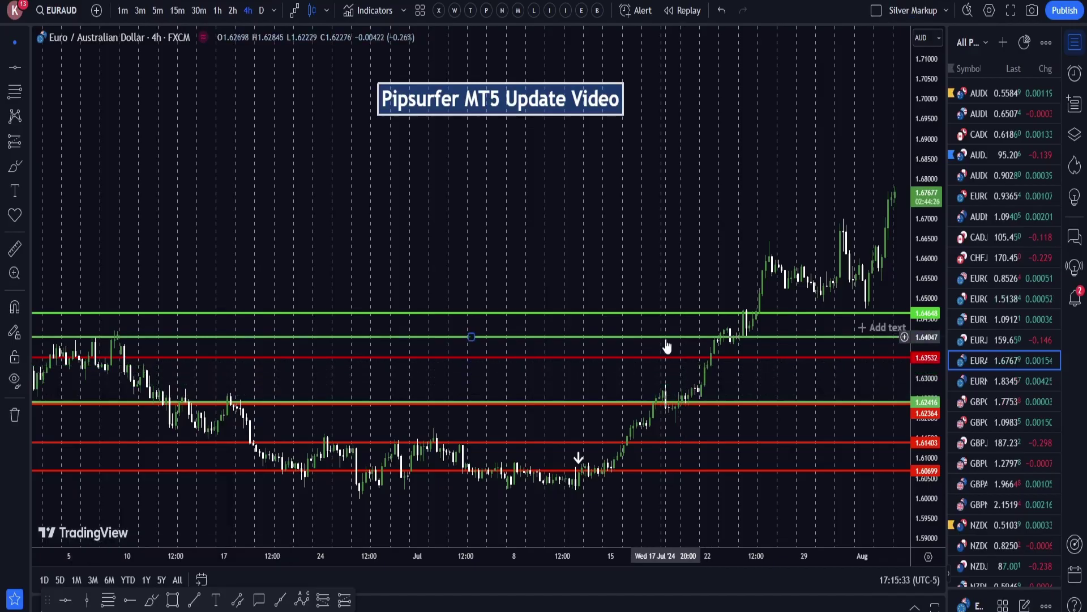
pyautogui.press('Delete')
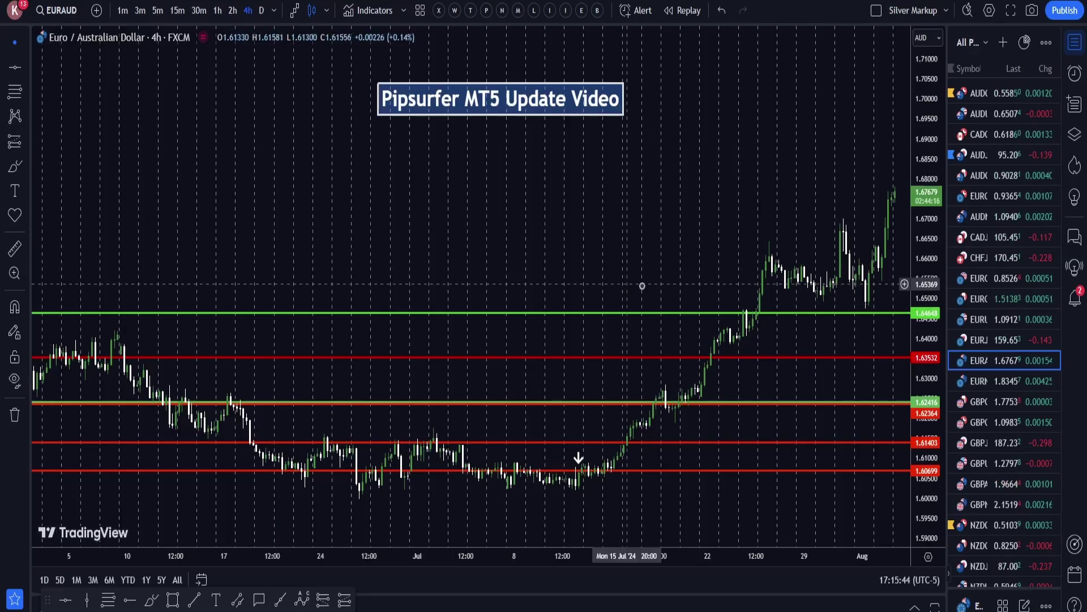
pyautogui.click(667, 315)
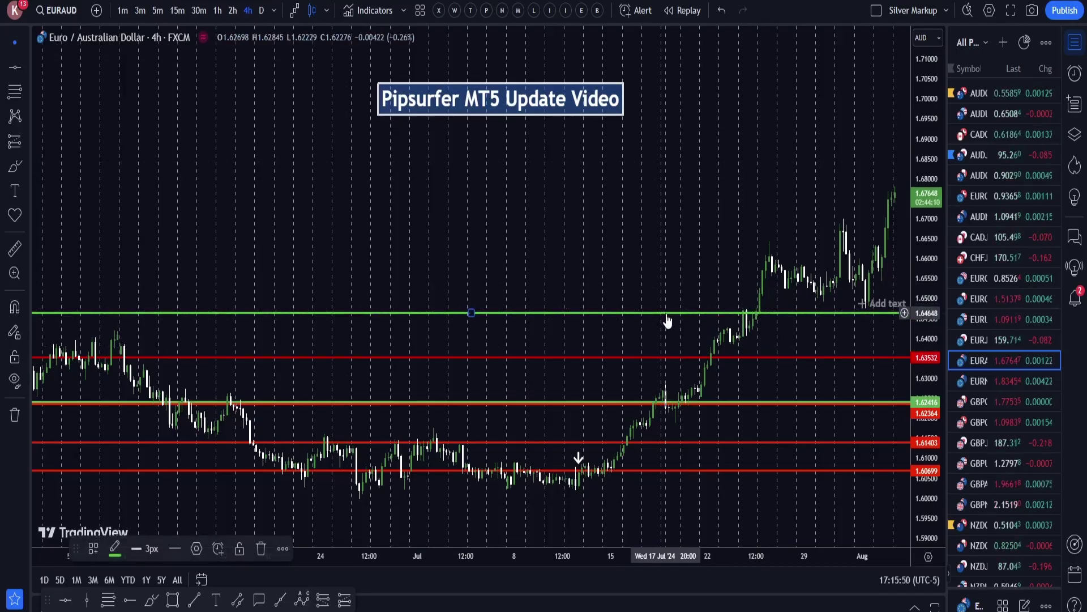
pyautogui.press('Delete')
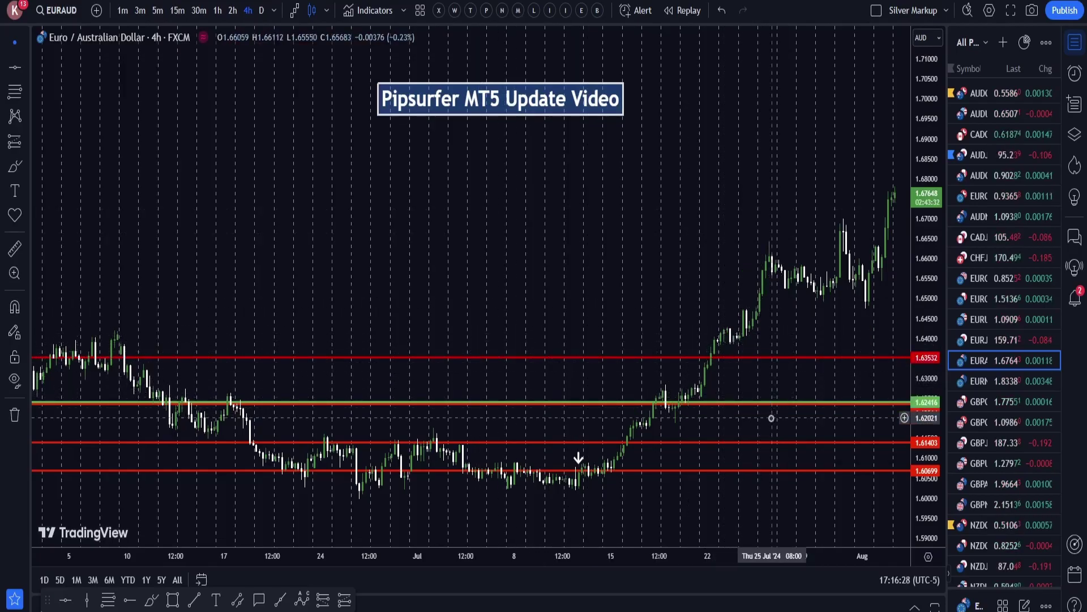
# Switch to MetaTrader 5 and open the input settings of the Pipsurfer V3.14 Market expert on the EURUSD H1 chart
pyautogui.click(759, 360)
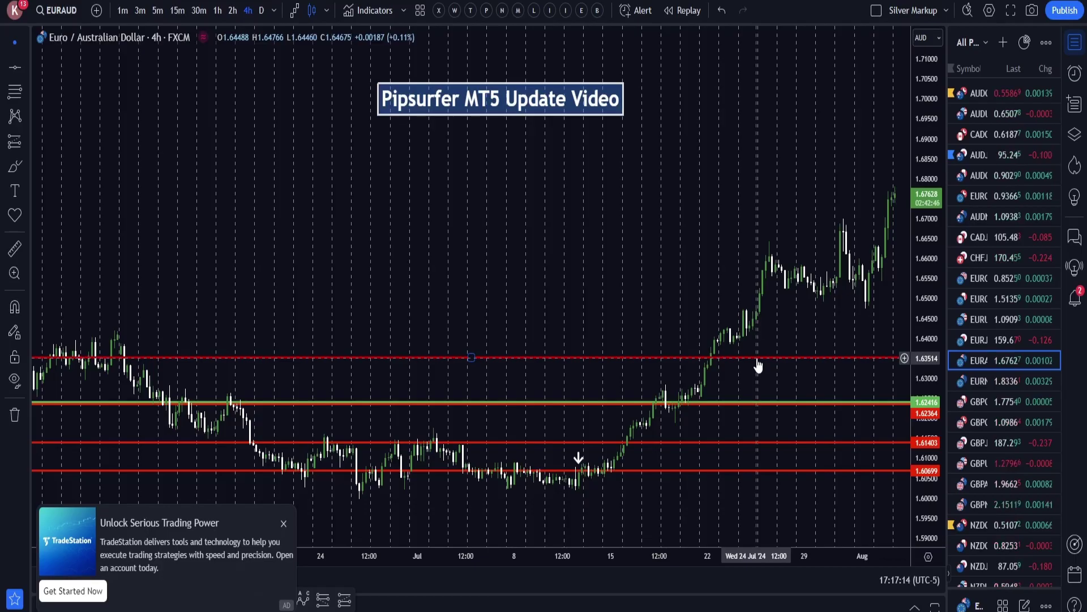
pyautogui.moveTo(779, 609)
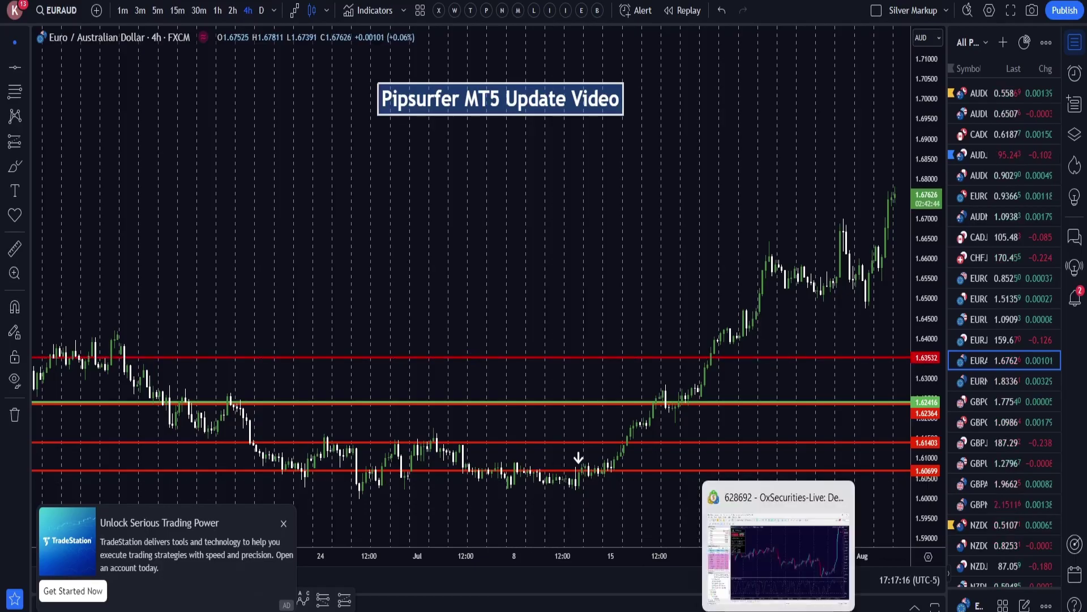
pyautogui.click(783, 563)
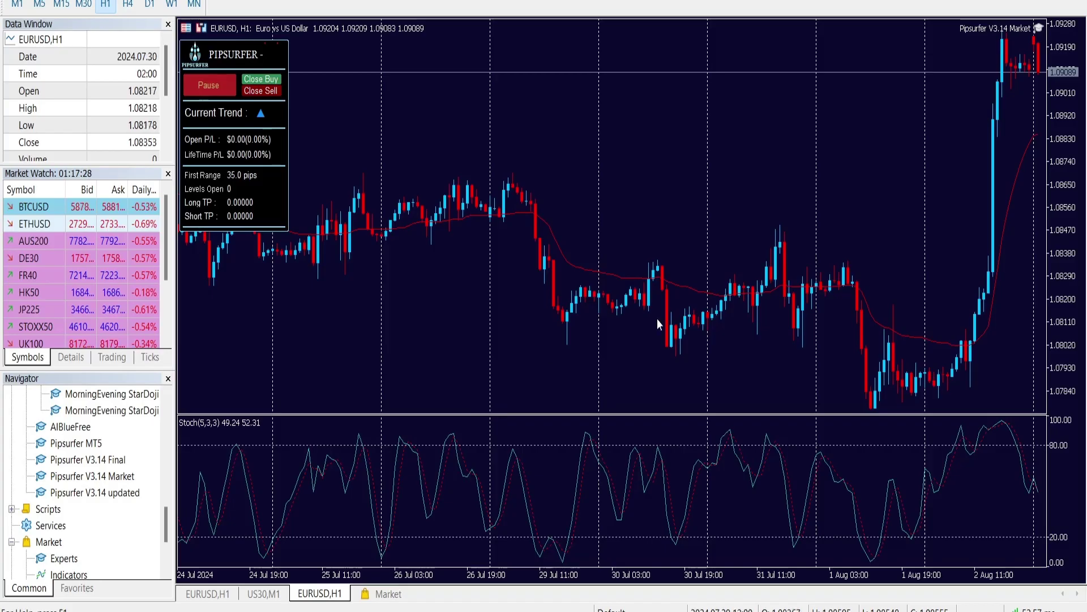
pyautogui.click(1039, 29)
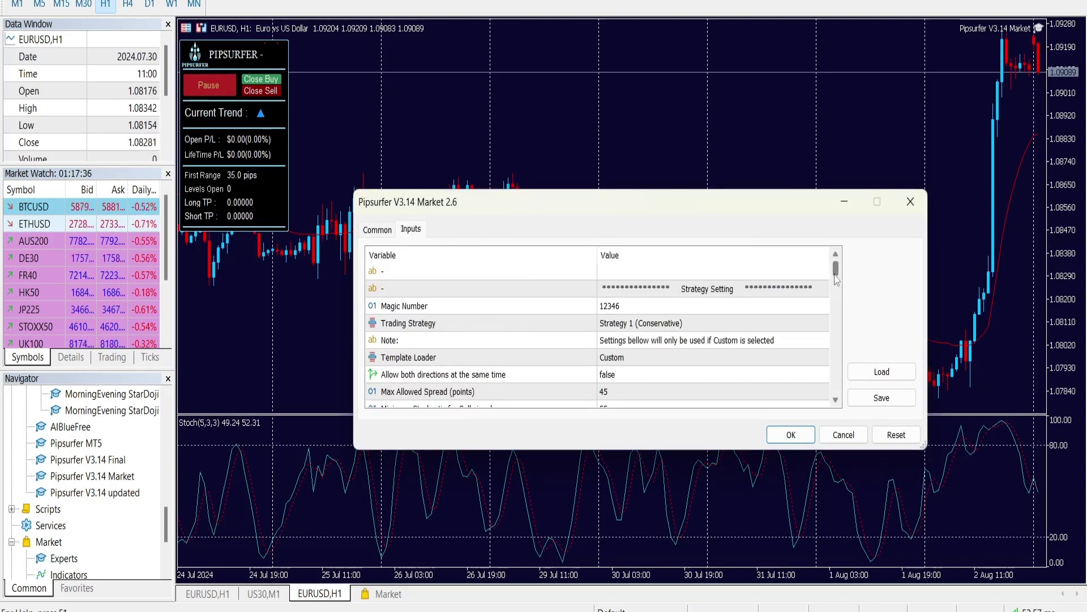
# Move and enlarge the Pipsurfer settings dialog and bring its Hedging Strategy section into view
pyautogui.moveTo(836, 277); pyautogui.dragTo(837, 302)
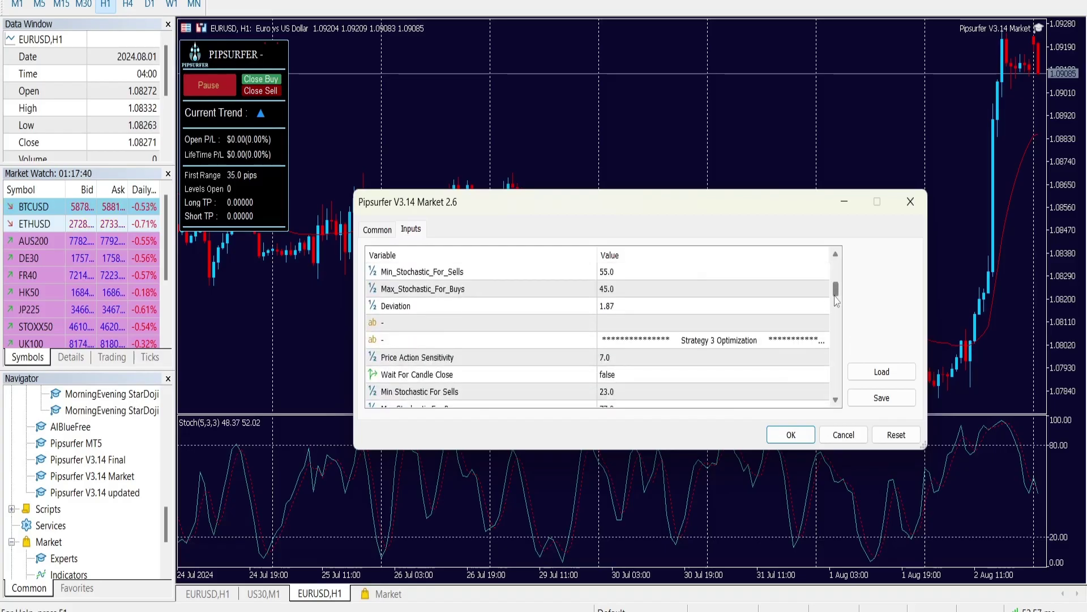
pyautogui.moveTo(736, 202); pyautogui.dragTo(718, 113)
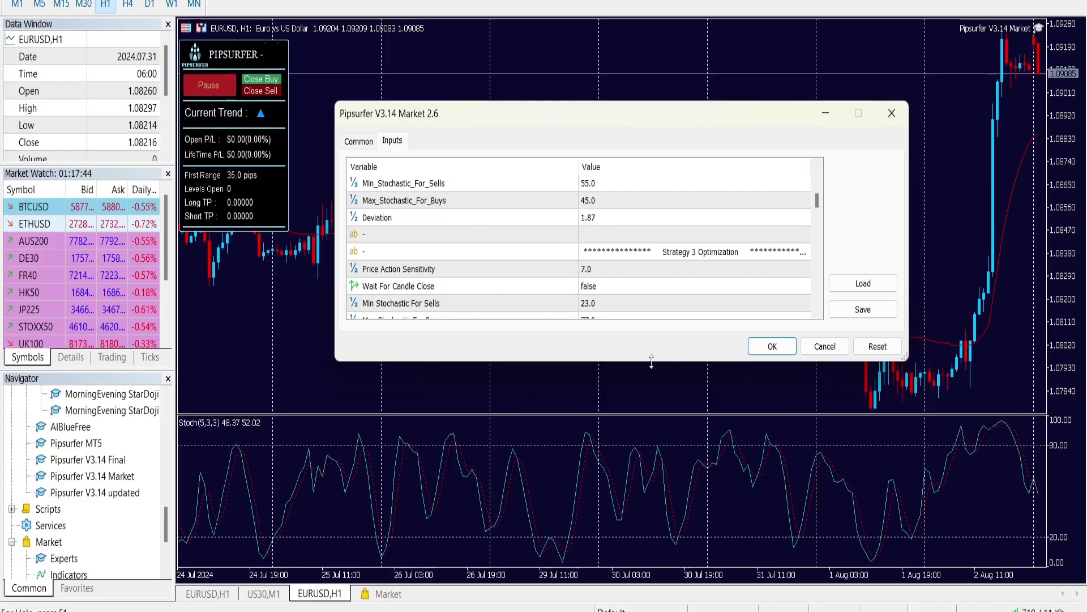
pyautogui.moveTo(651, 360); pyautogui.dragTo(652, 457)
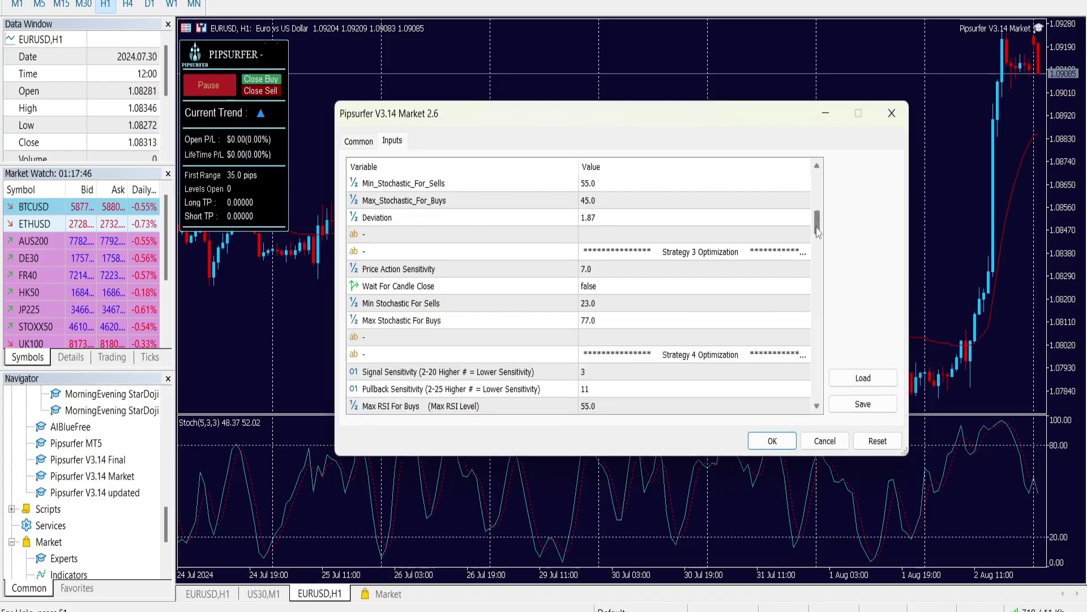
pyautogui.moveTo(817, 233); pyautogui.dragTo(817, 264)
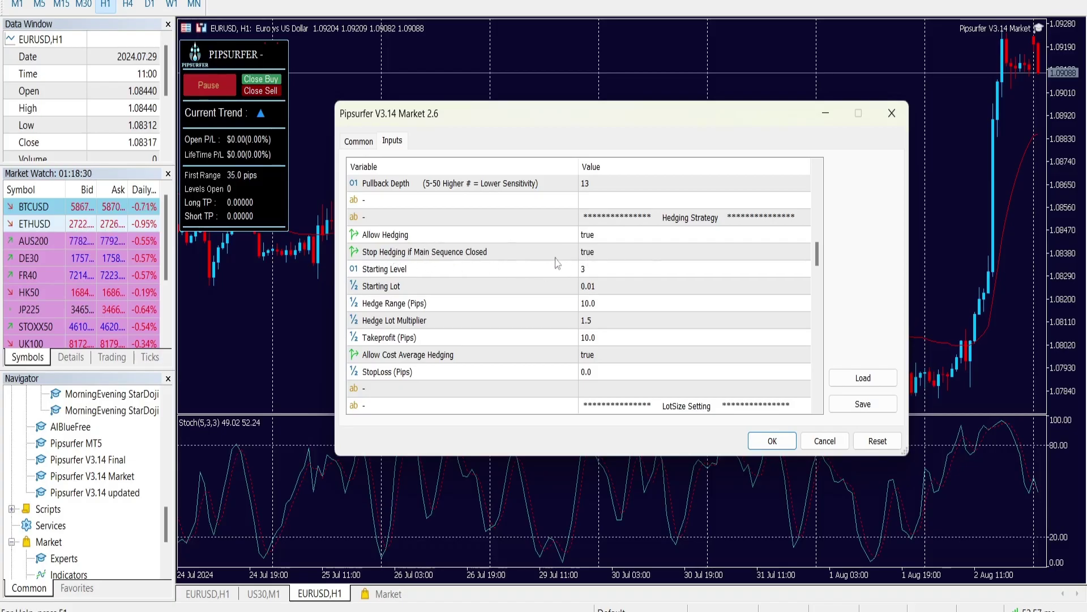
# Switch back to the TradingView chart and brush a falling path from the candles at about 1.6450 down to the green line
pyautogui.moveTo(531, 611)
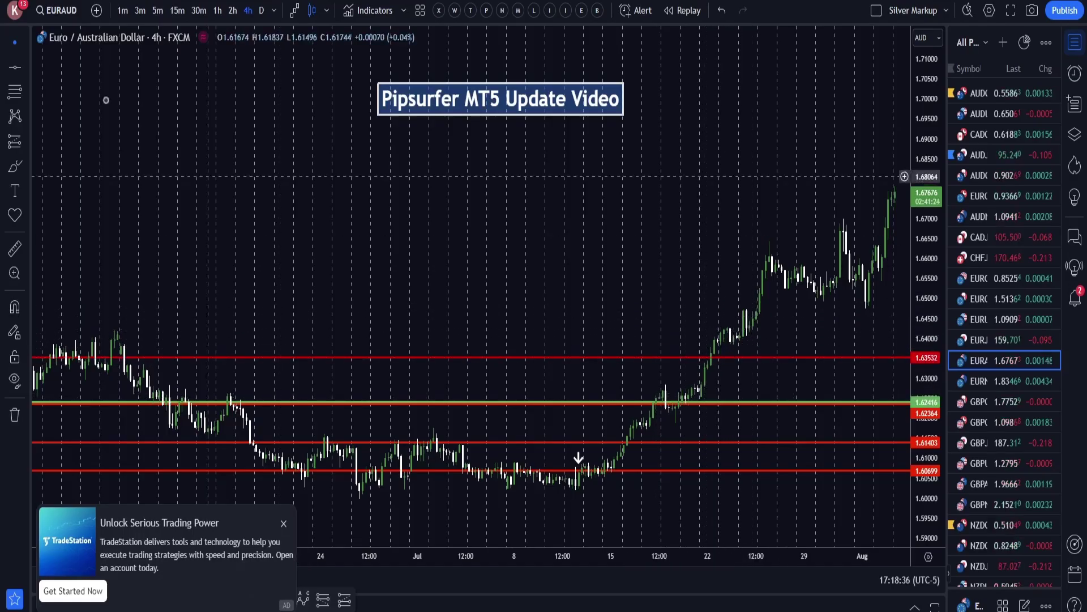
pyautogui.click(15, 166)
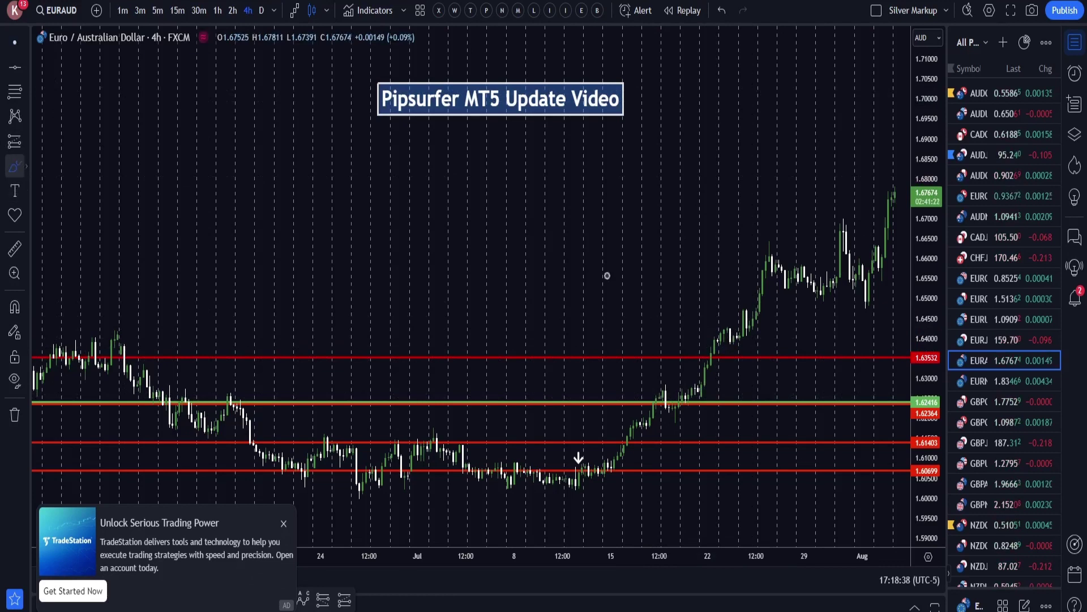
pyautogui.moveTo(749, 313); pyautogui.dragTo(779, 405)
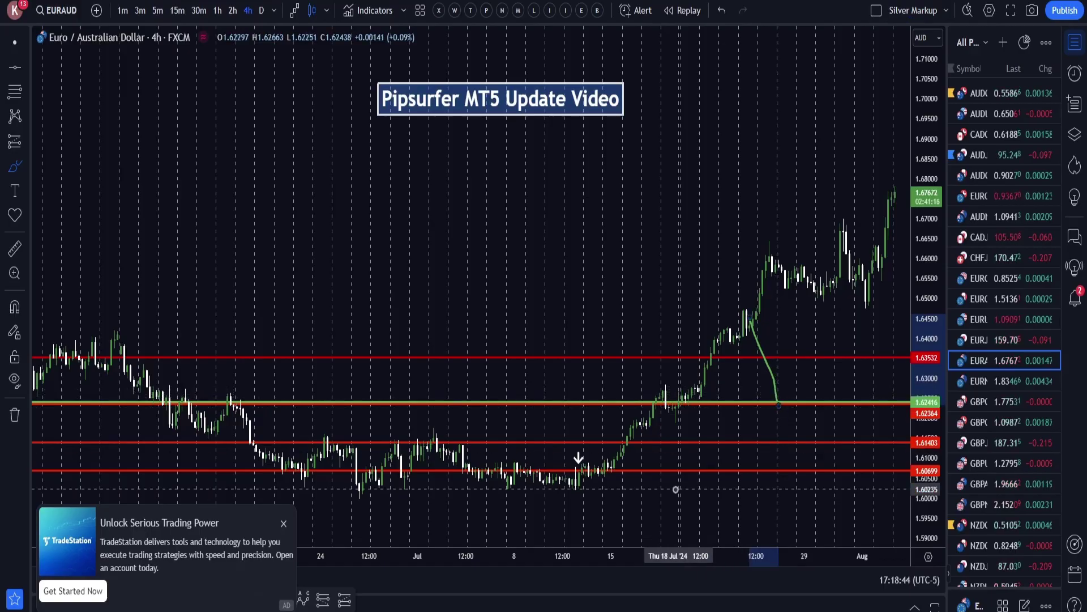
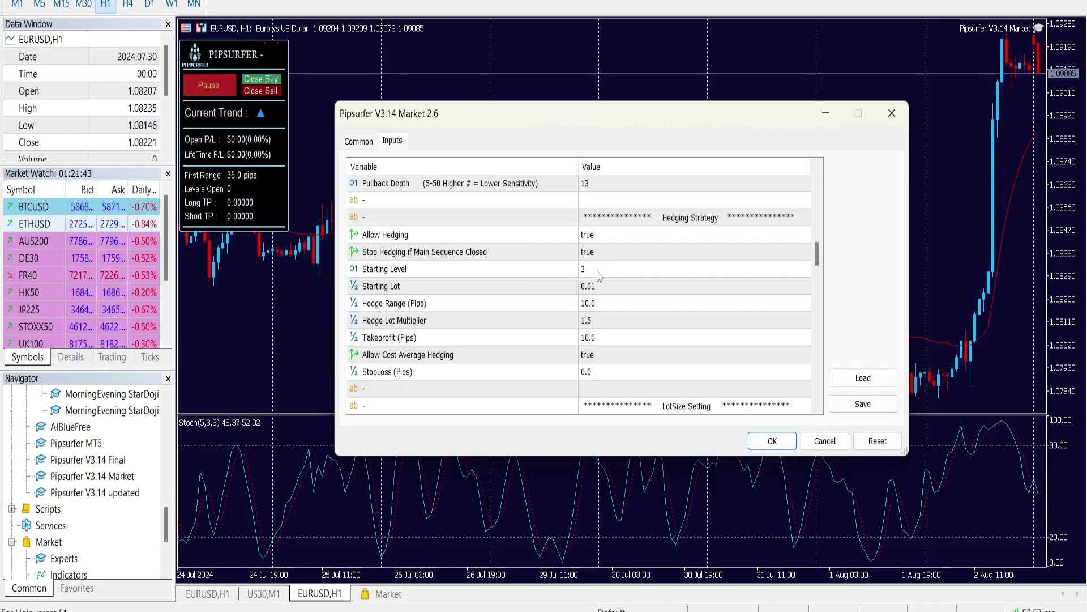
# In the Pipsurfer inputs in MetaTrader 5, set the hedging strategy's Starting Level to 2
pyautogui.doubleClick(598, 270)
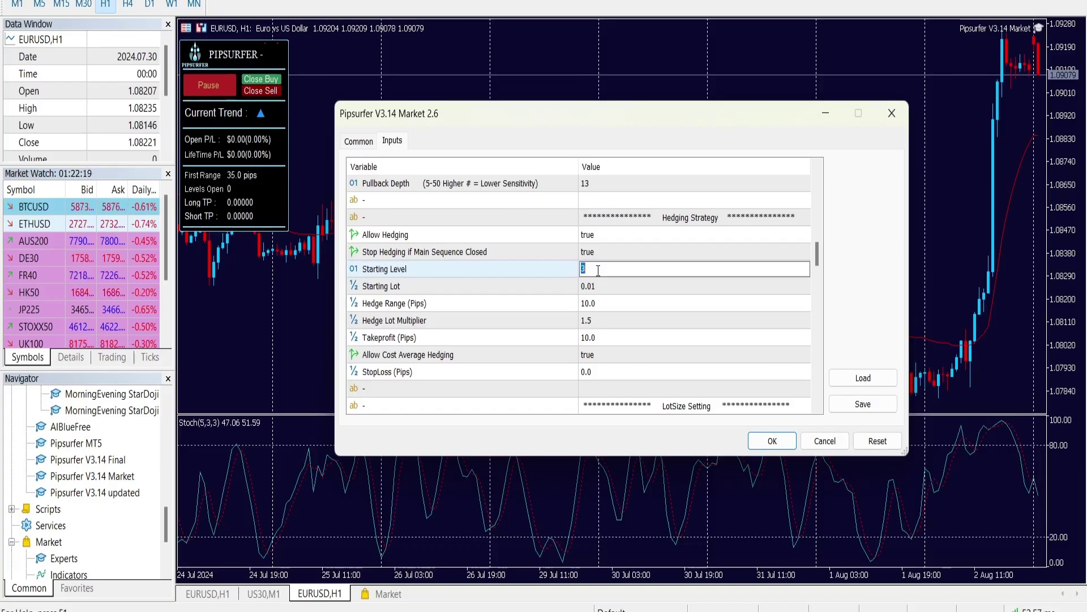
pyautogui.write('1')
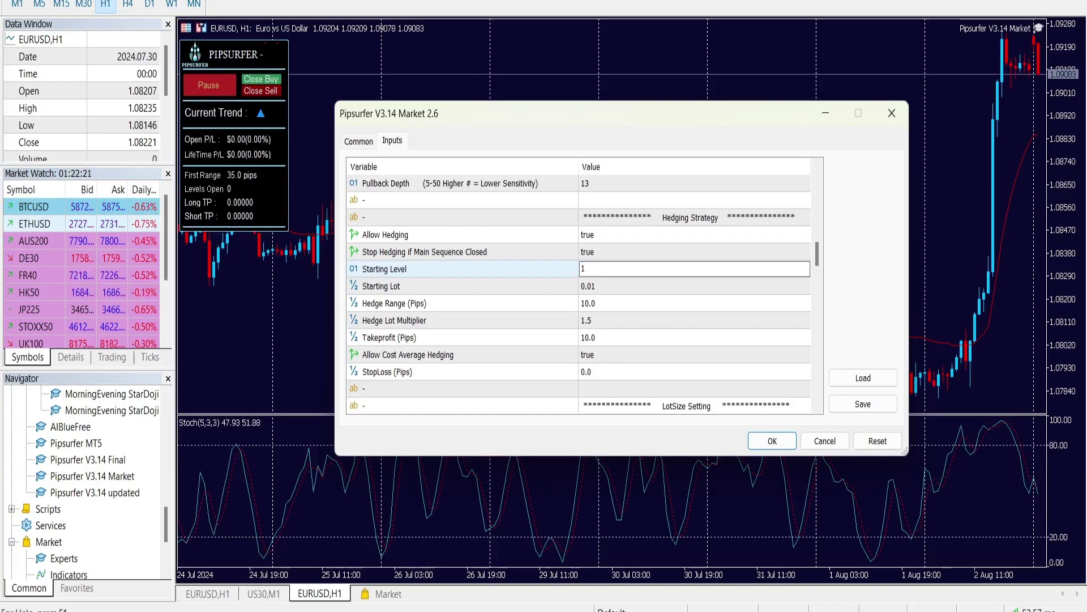
pyautogui.press('BackSpace')
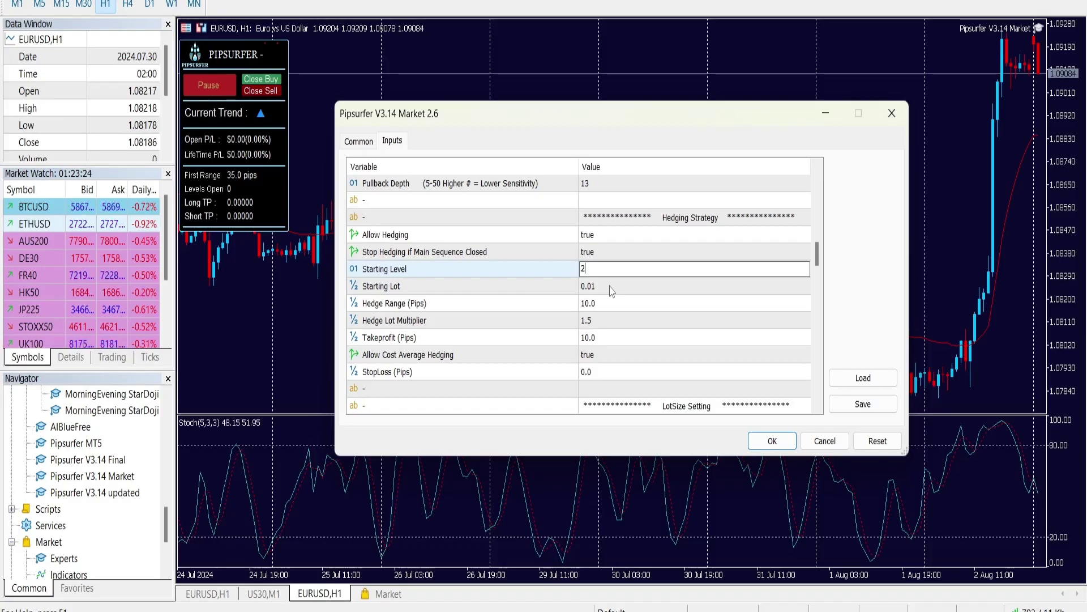
# Switch to the TradingView chart and add a text note below the title listing .01, .02 and .03 on separate lines
pyautogui.moveTo(561, 610)
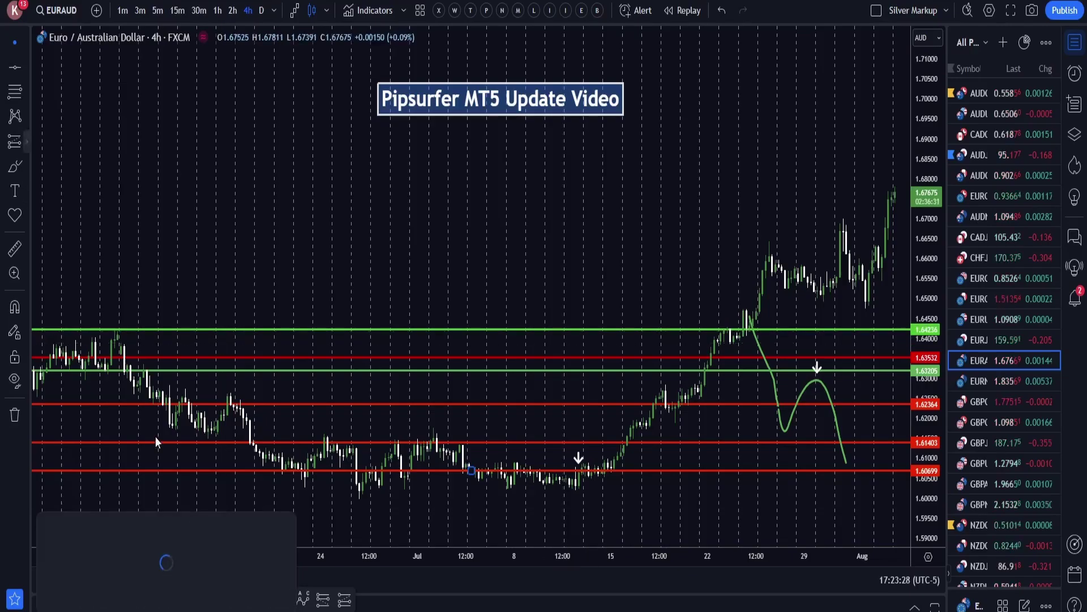
pyautogui.click(17, 192)
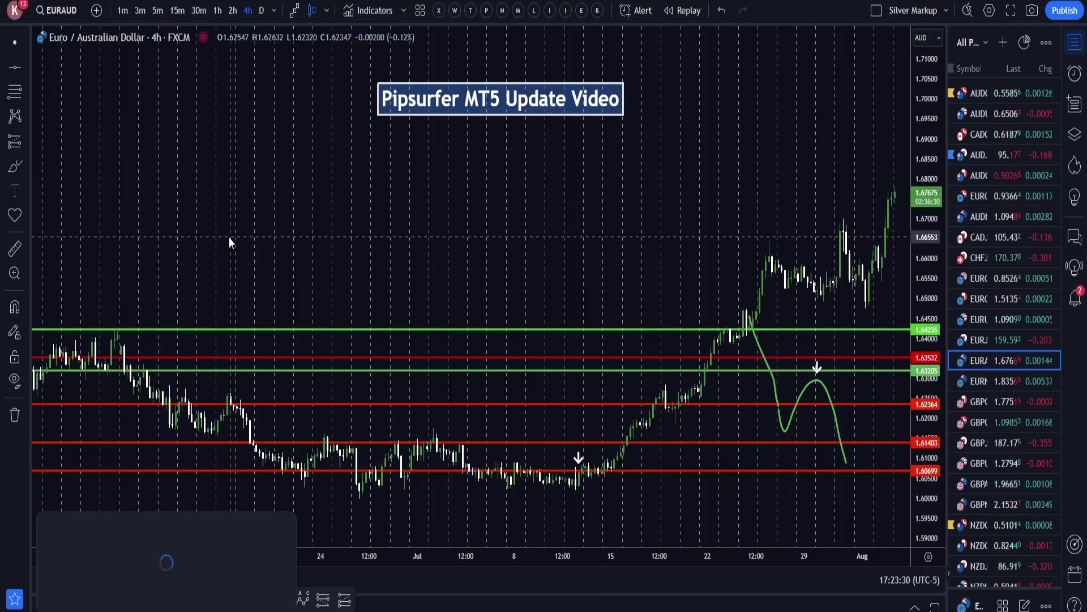
pyautogui.click(229, 238)
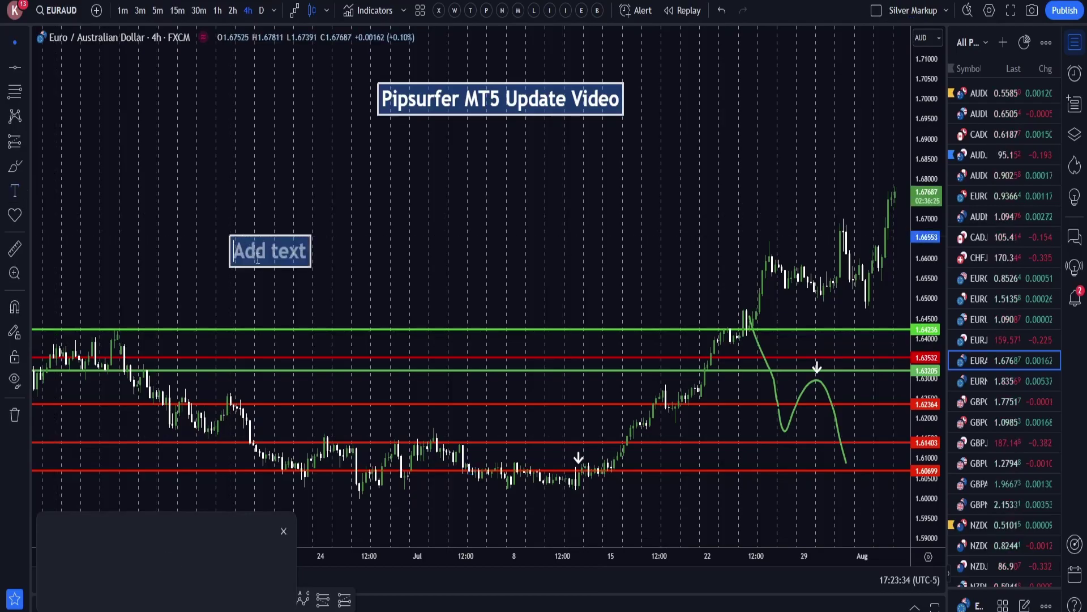
pyautogui.write('.01')
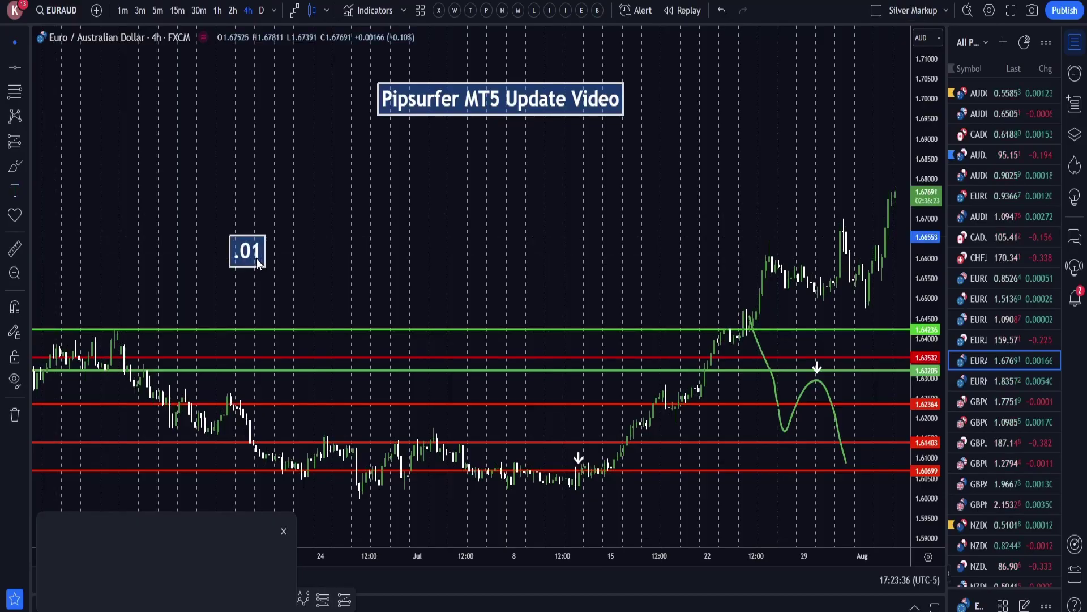
pyautogui.press('Return')
pyautogui.write('.02')
pyautogui.press('Return')
pyautogui.write('.03')
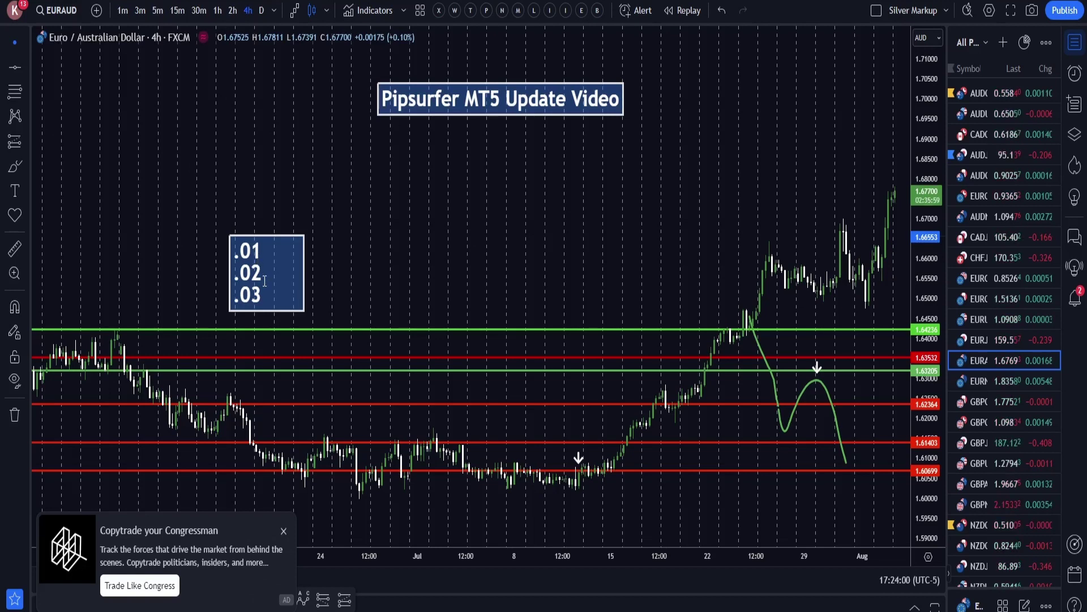
# Add ".06 hedge" beside the .03 entry in the text note
pyautogui.write('.')
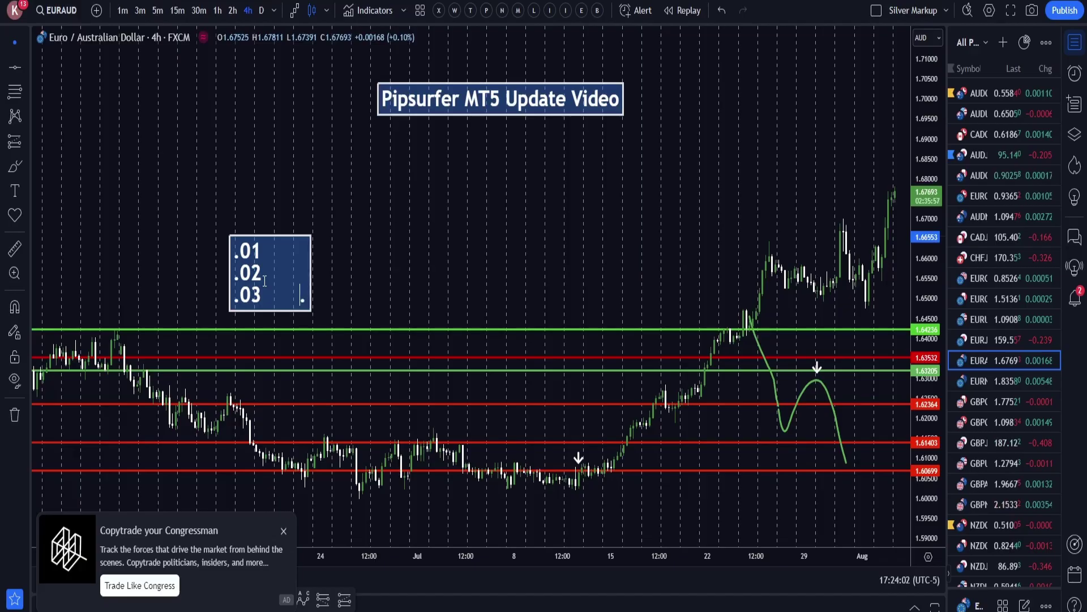
pyautogui.write('03')
pyautogui.press('BackSpace')
pyautogui.write('6 hed')
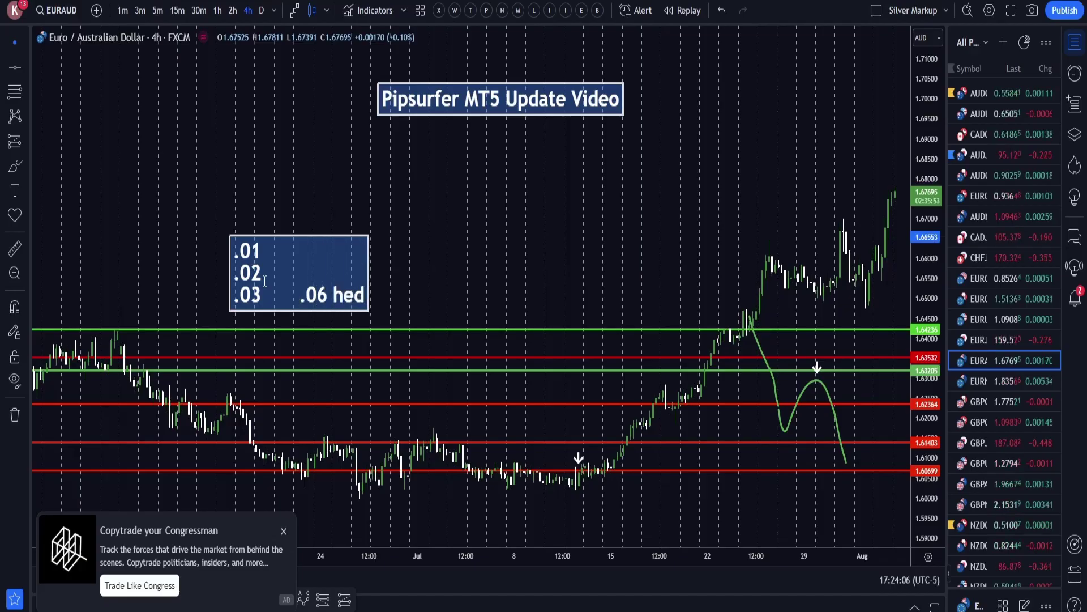
pyautogui.press('BackSpace')
pyautogui.write('gde')
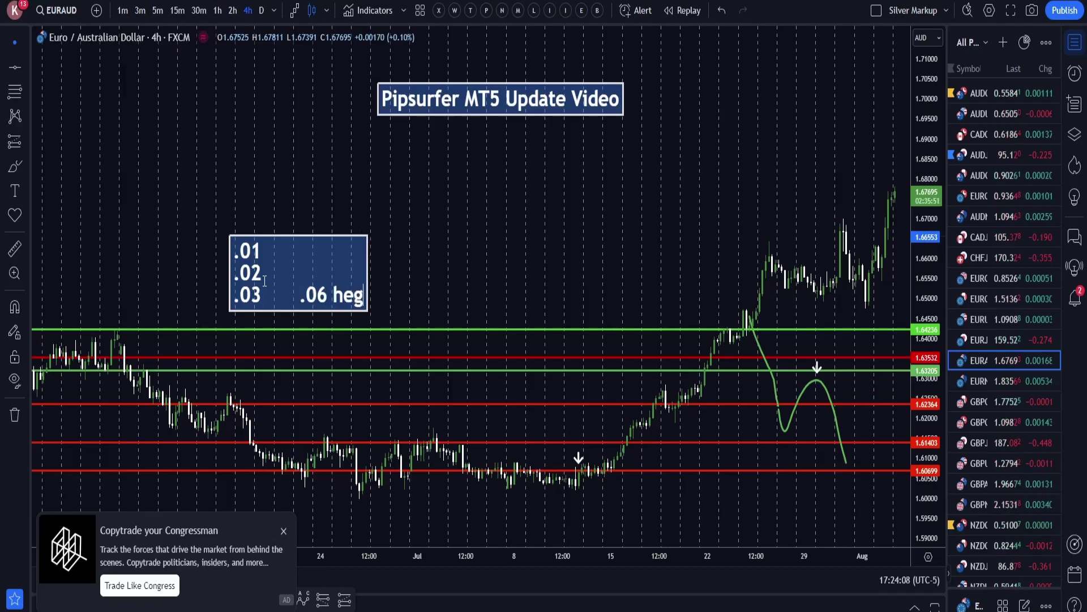
pyautogui.press('BackSpace')
pyautogui.press('BackSpace')
pyautogui.press('BackSpace')
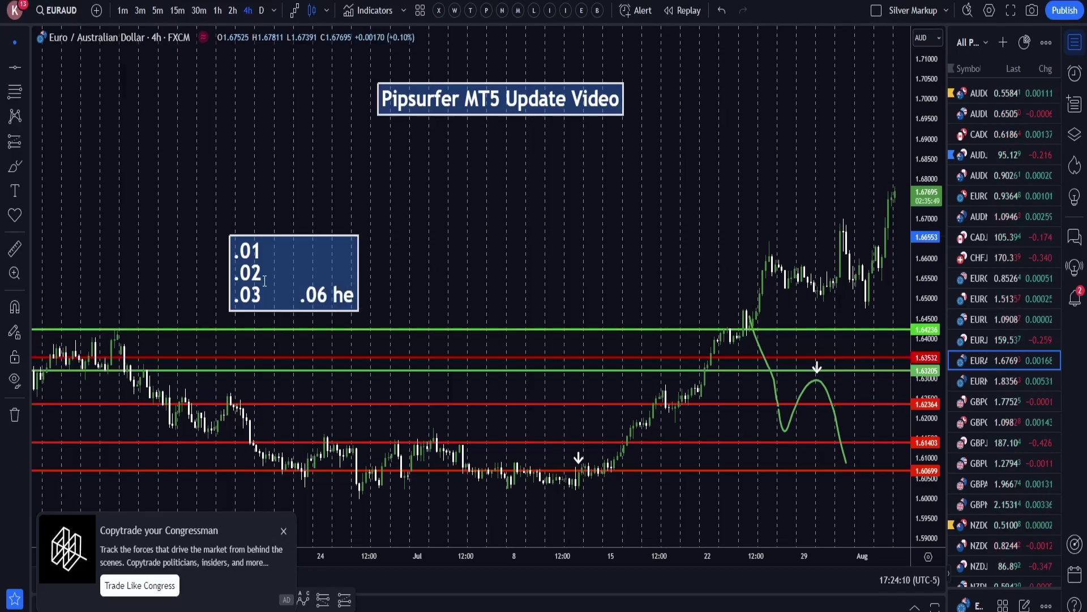
pyautogui.write('dge')
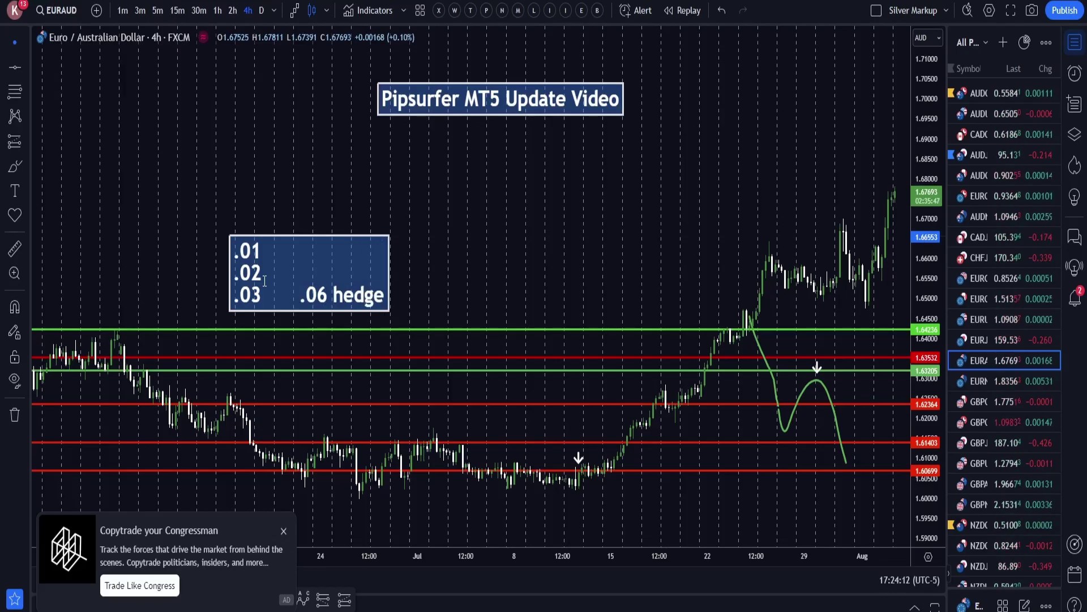
# Add .02 on a new line beneath ".06 hedge" in the text note
pyautogui.press('Return')
pyautogui.press('Return')
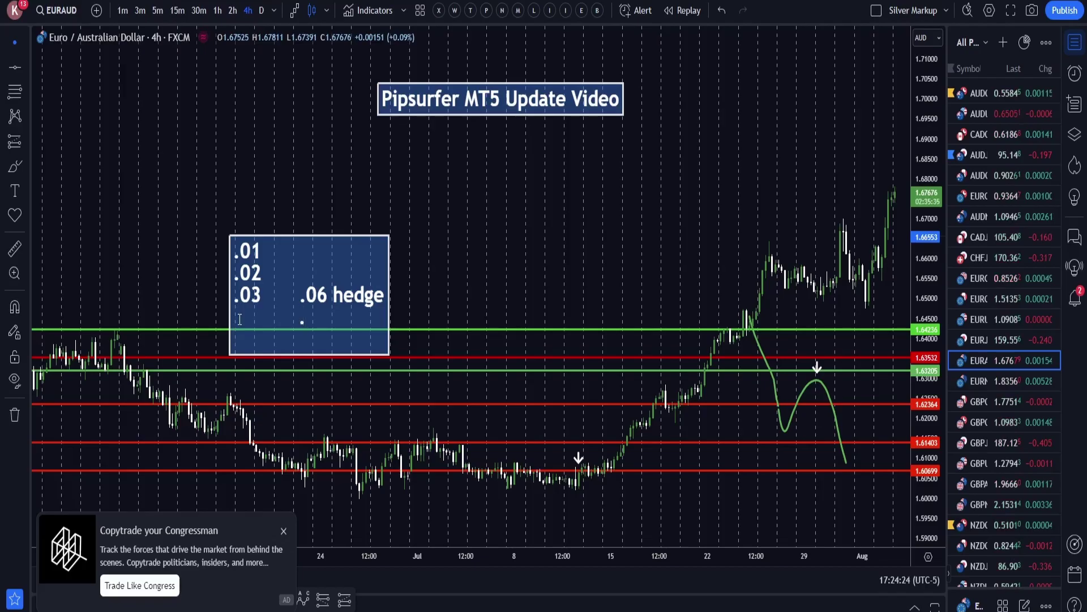
pyautogui.write('.03')
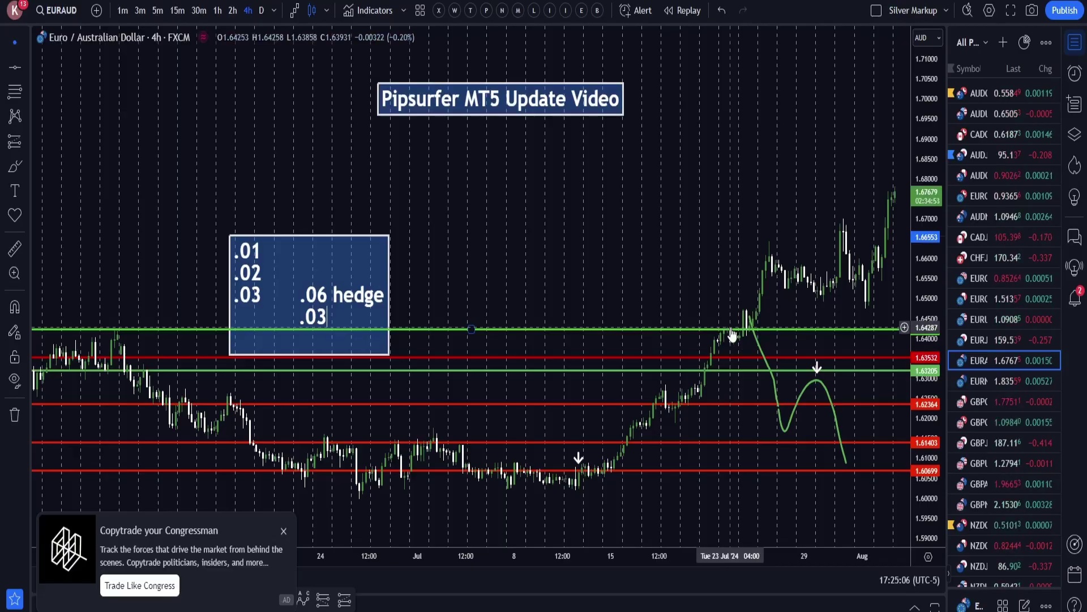
pyautogui.press('BackSpace')
pyautogui.write('2')
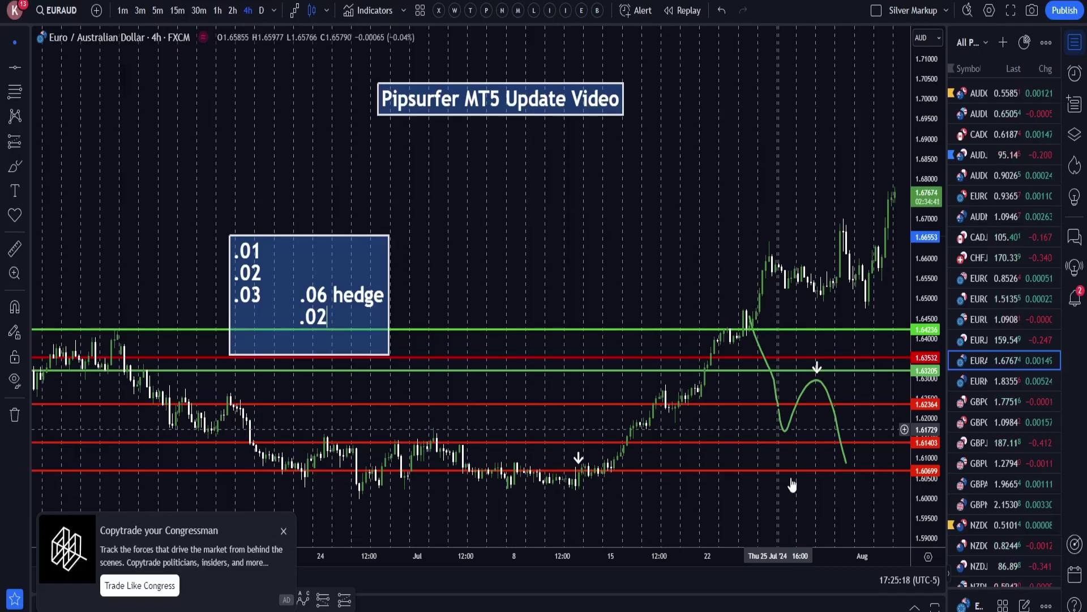
# Switch to the Pipsurfer inputs in MetaTrader 5 and set the hedging strategy's Hedge Range to 30 pips
pyautogui.moveTo(748, 610)
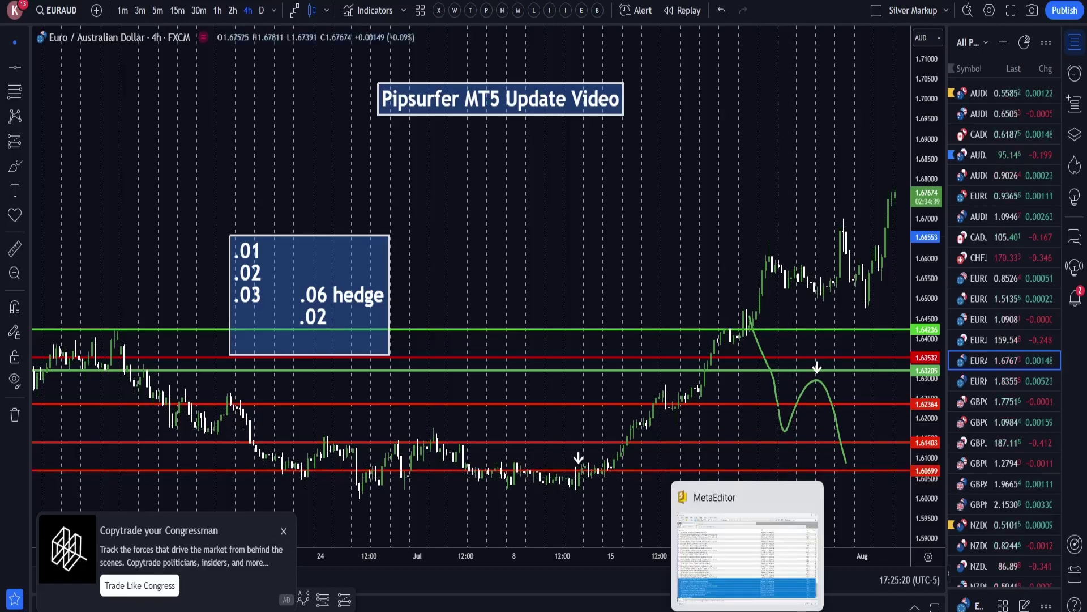
pyautogui.moveTo(802, 610)
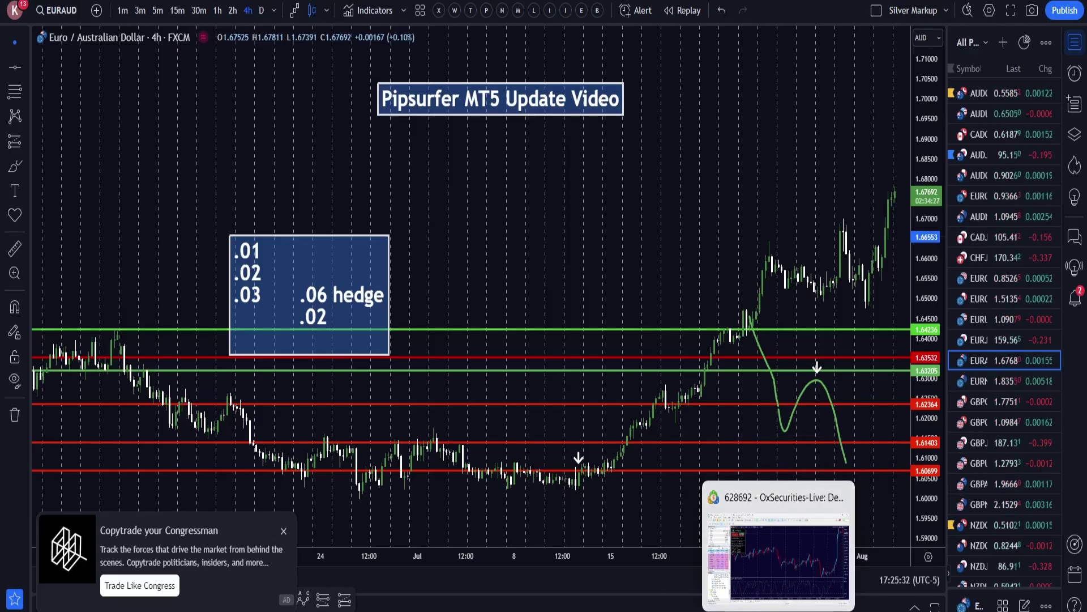
pyautogui.click(779, 555)
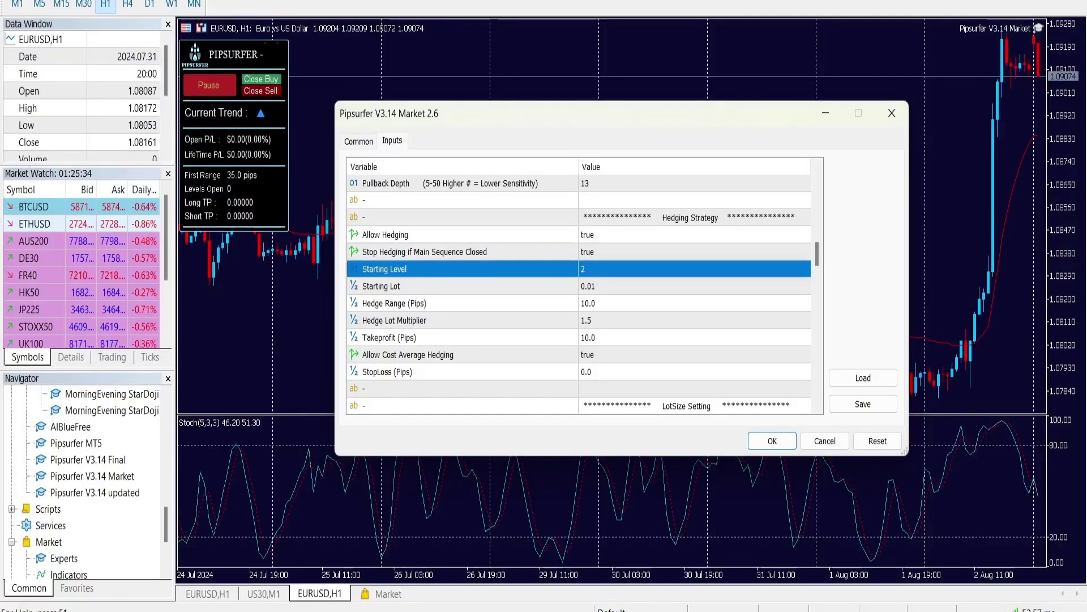
pyautogui.click(607, 306)
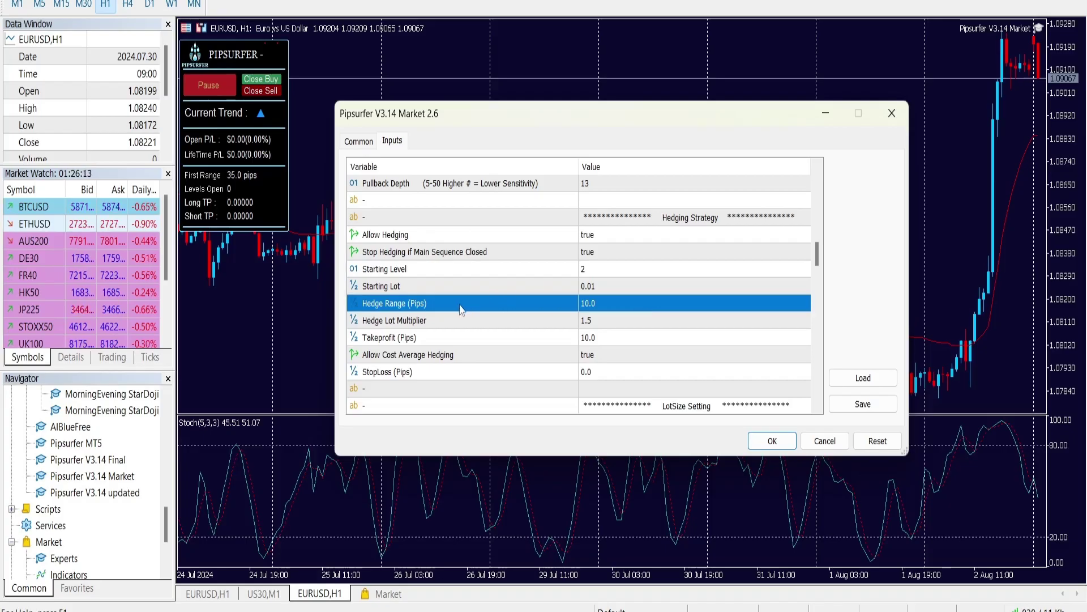
pyautogui.doubleClick(592, 306)
pyautogui.press('BackSpace')
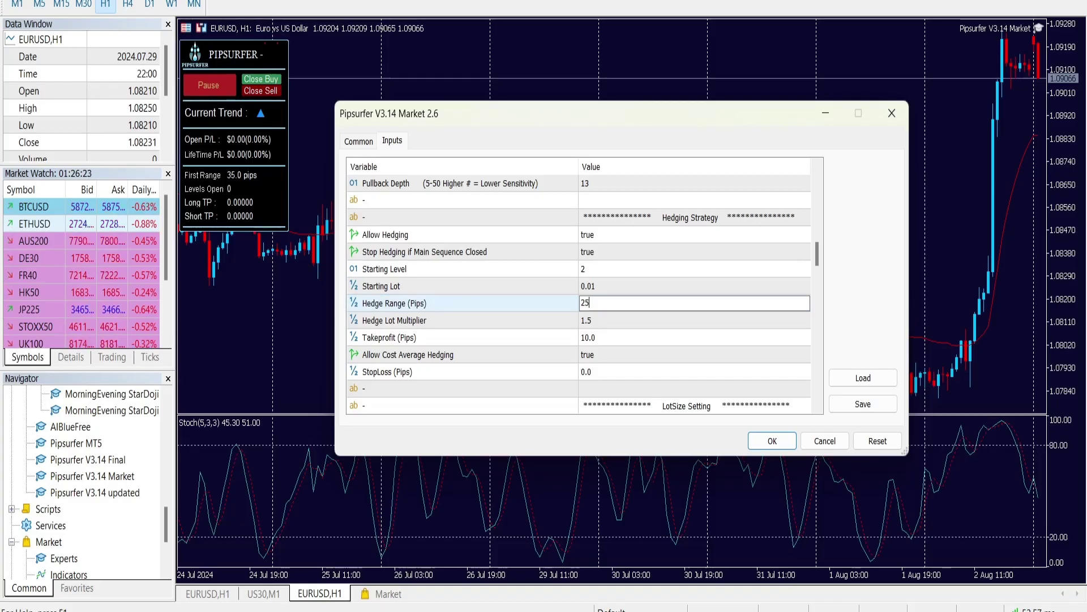
pyautogui.press('BackSpace')
pyautogui.write('30')
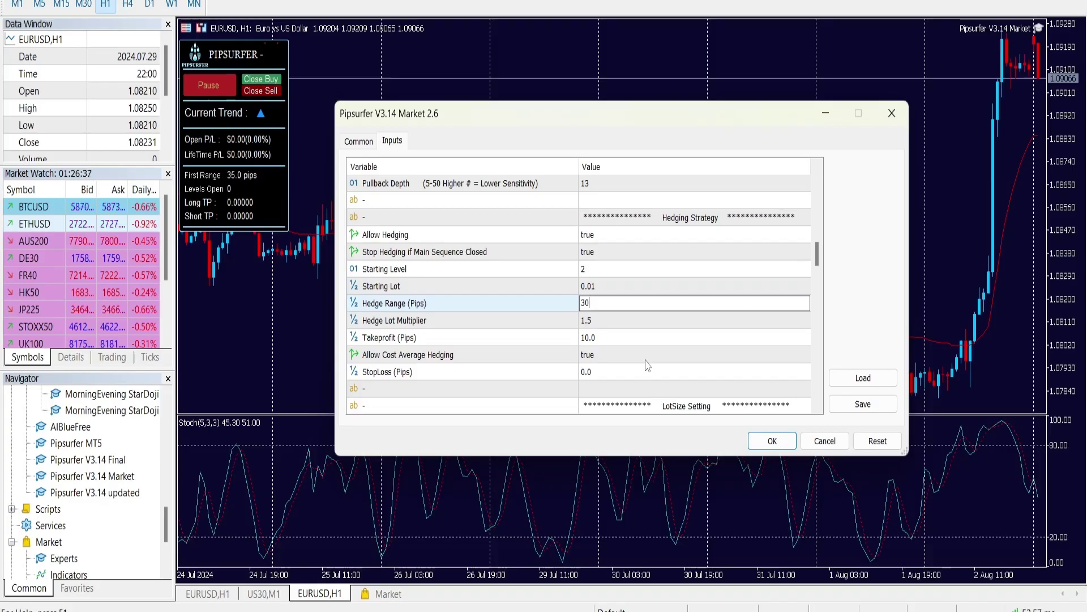
# Set the hedging strategy's Hedge Lot Multiplier to 1.3
pyautogui.click(596, 321)
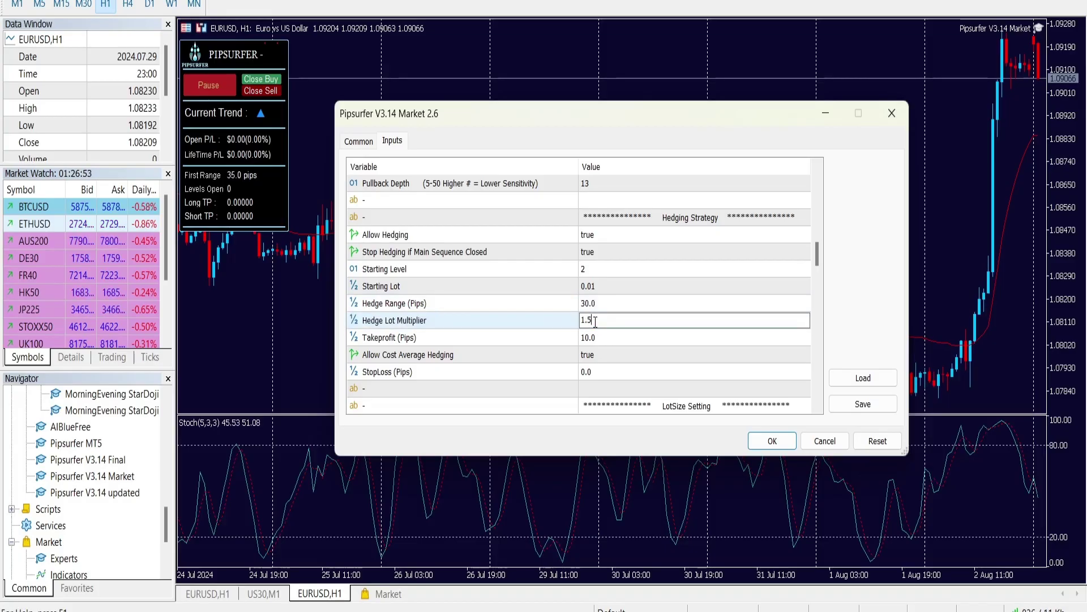
pyautogui.press('BackSpace')
pyautogui.write('3')
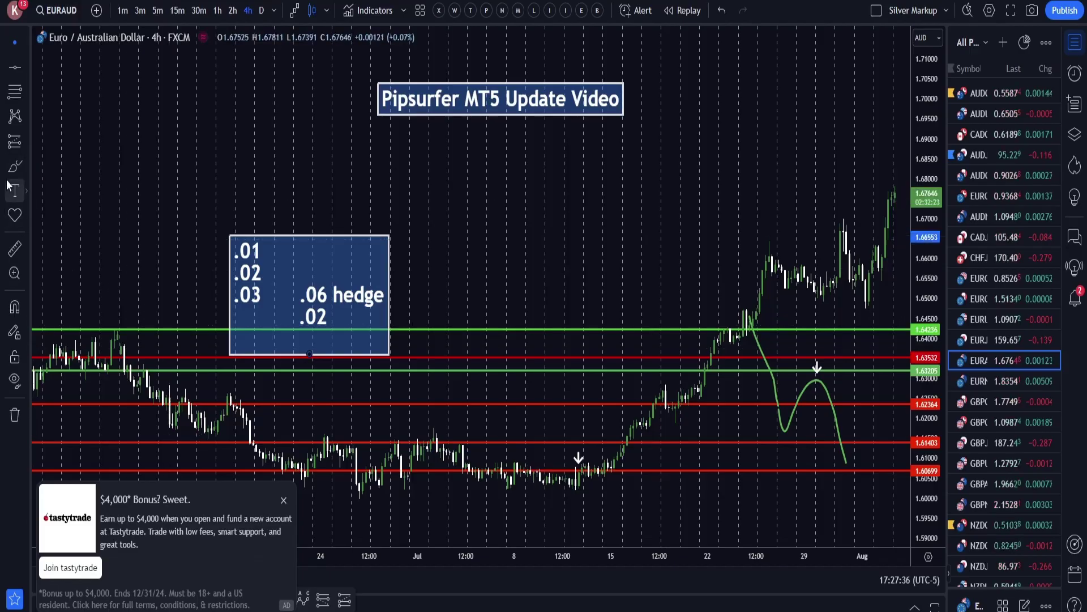
# On the TradingView chart, brush a path below the title falling to about 1.6580 and rising to about 1.6900, and return to MetaTrader 5
pyautogui.click(12, 169)
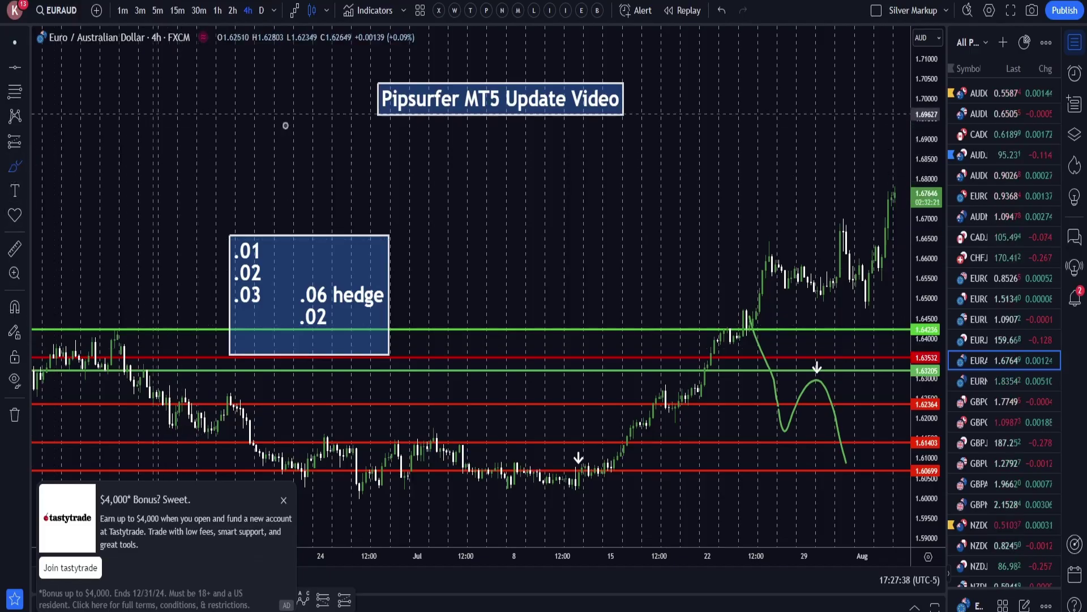
pyautogui.moveTo(426, 171)
pyautogui.mouseDown()
pyautogui.moveTo(489, 276)
pyautogui.moveTo(536, 179)
pyautogui.moveTo(553, 239)
pyautogui.moveTo(579, 139)
pyautogui.mouseUp()
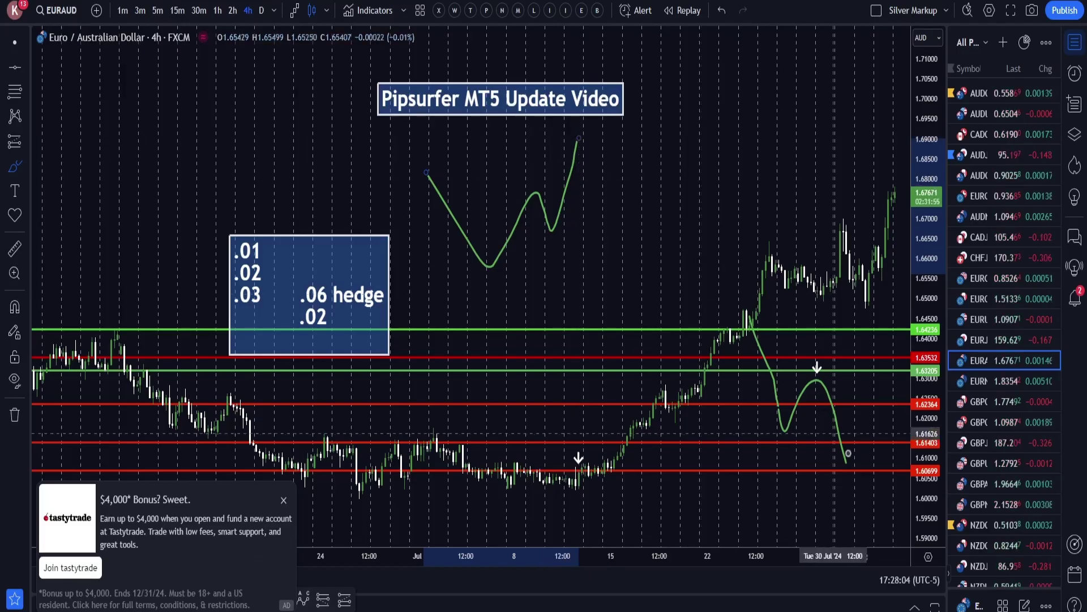
pyautogui.moveTo(779, 610)
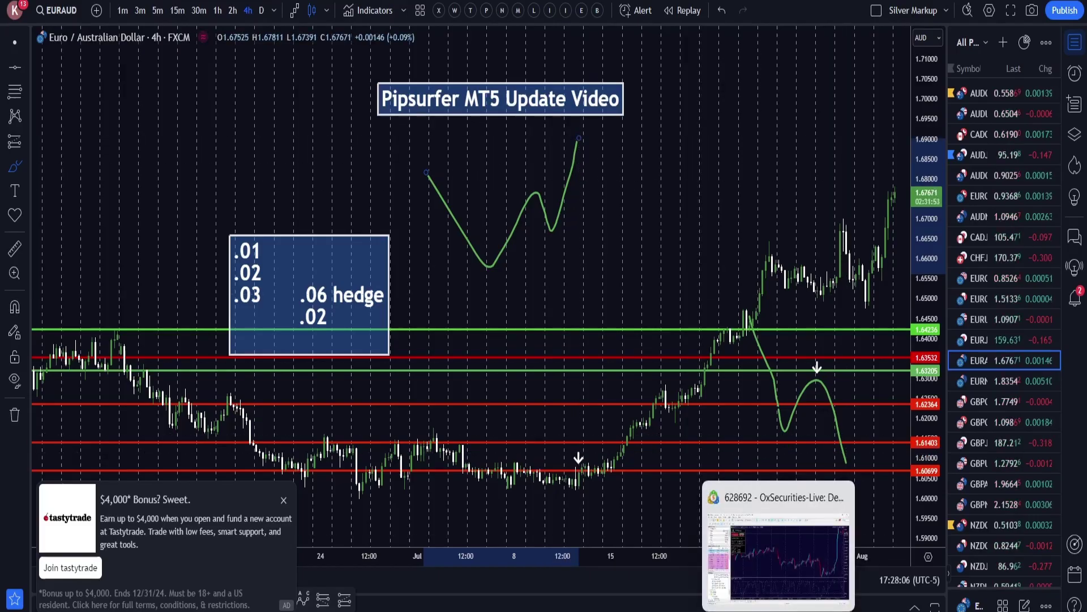
pyautogui.click(779, 555)
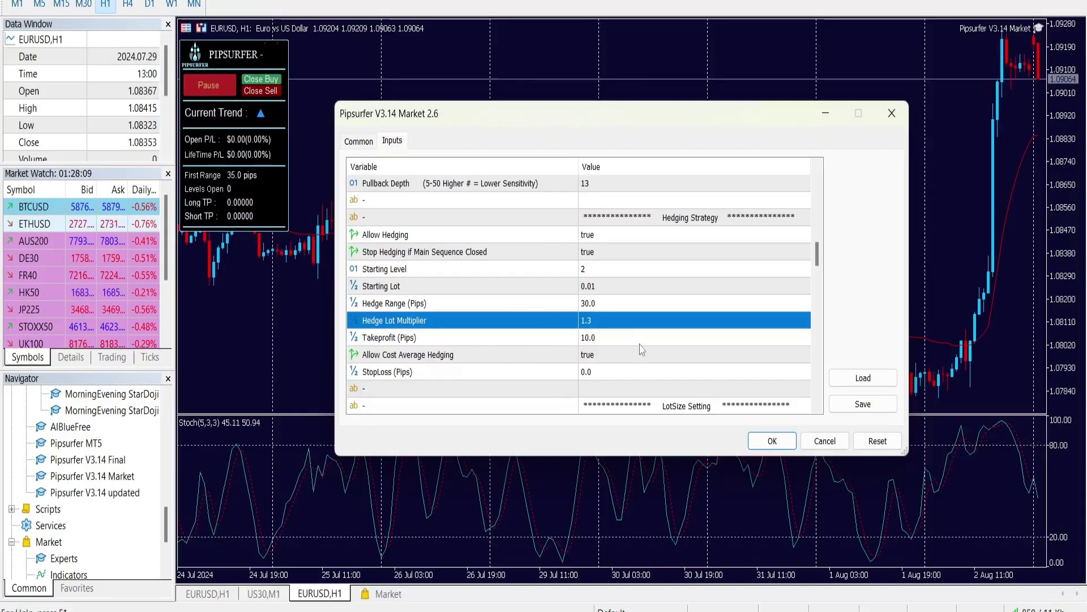